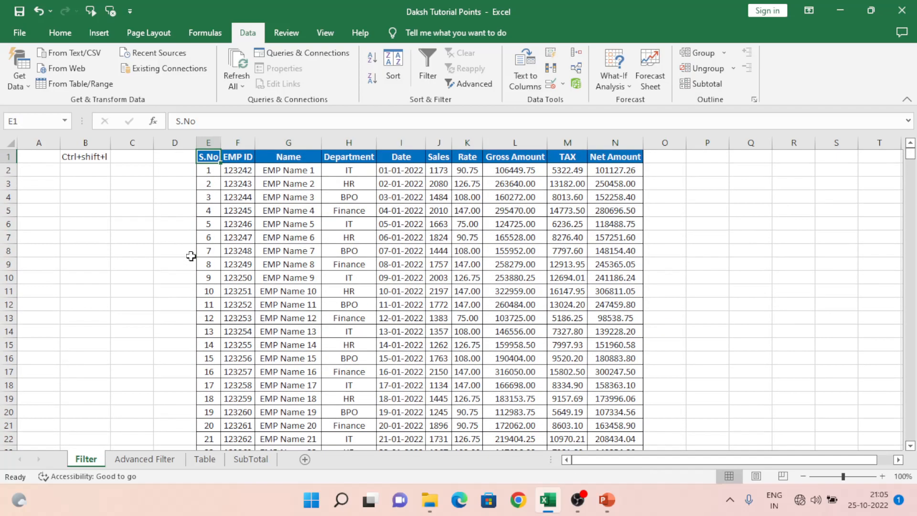
{"action": "key", "text": "ctrl+shift+Right"}
{"action": "key", "text": "ctrl+shift+Down"}
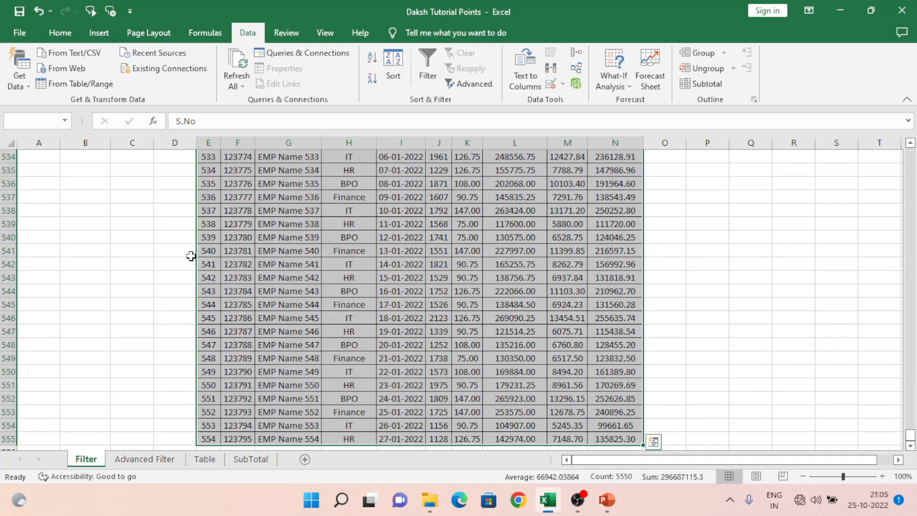
{"action": "key", "text": "Up"}
{"action": "key", "text": "Right"}
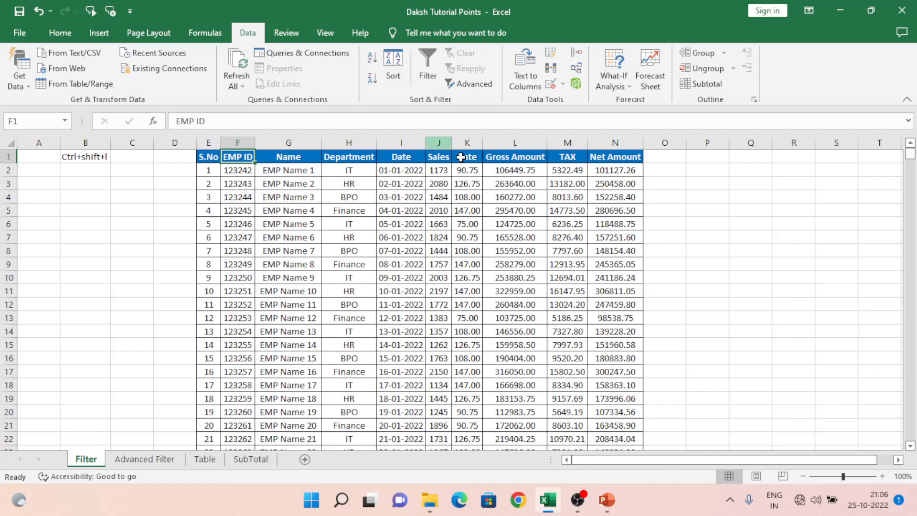
{"action": "left_click", "coordinate": [351, 173]}
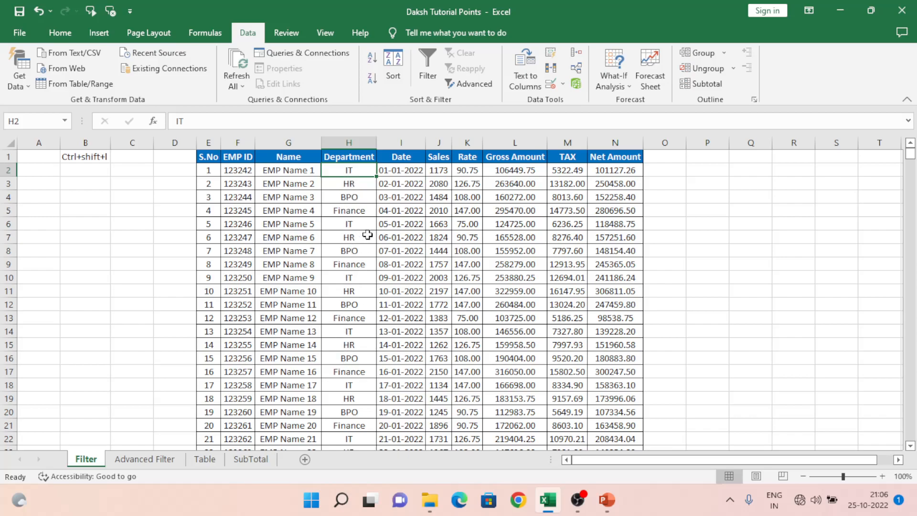
{"action": "left_click", "coordinate": [340, 154]}
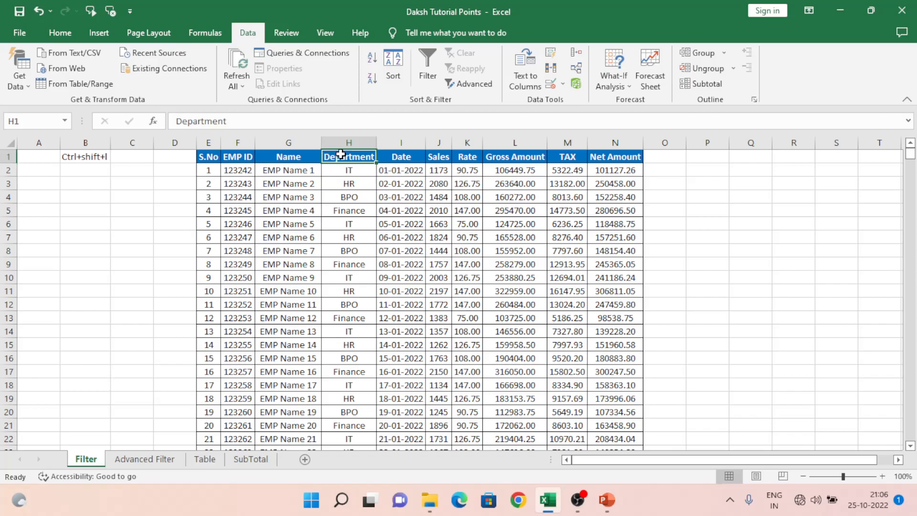
{"action": "key", "text": "Left"}
{"action": "key", "text": "Left"}
{"action": "key", "text": "Left"}
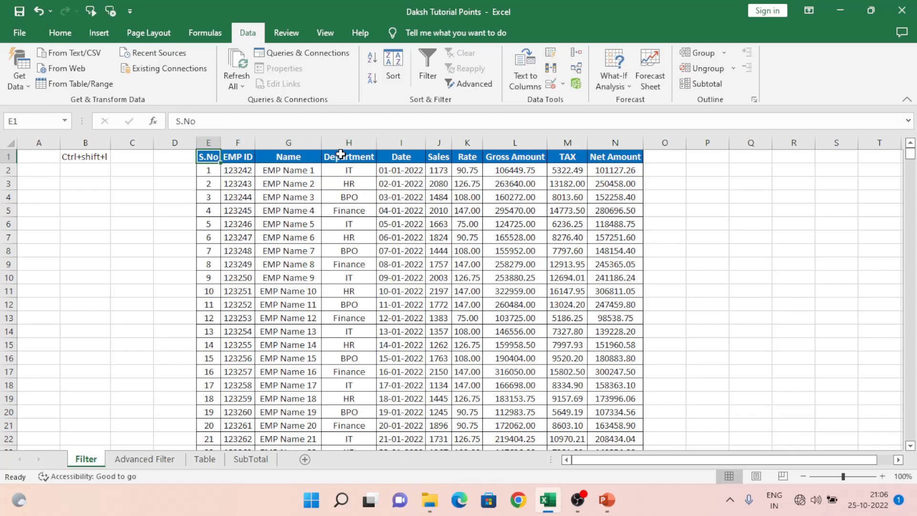
{"action": "key", "text": "ctrl+shift+Right"}
{"action": "key", "text": "ctrl+shift+Down"}
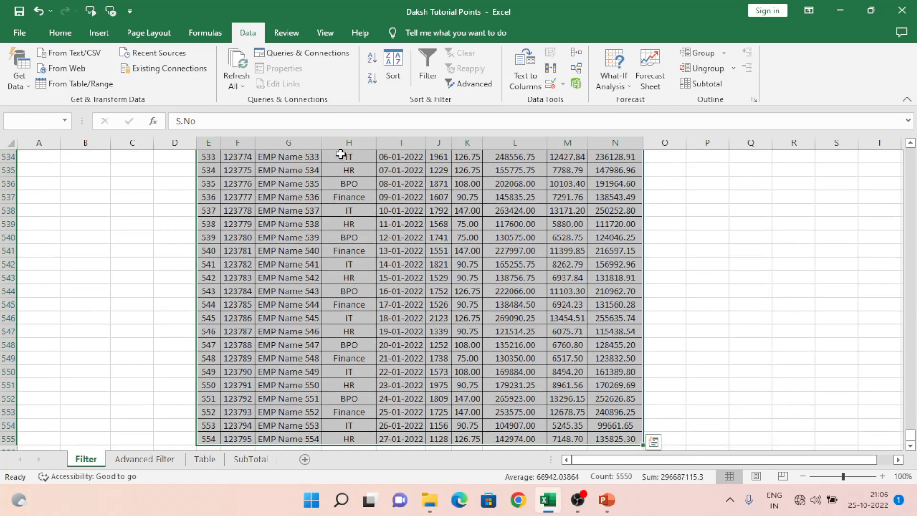
{"action": "key", "text": "ctrl+Up"}
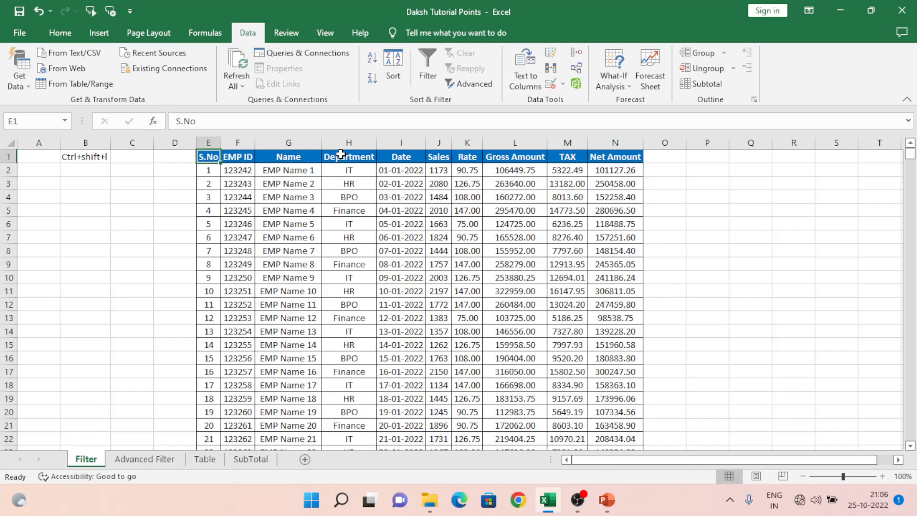
Select the data range E1:N555 and turn on the filter for it.
{"action": "key", "text": "ctrl+shift+Right"}
{"action": "key", "text": "ctrl+shift+Down"}
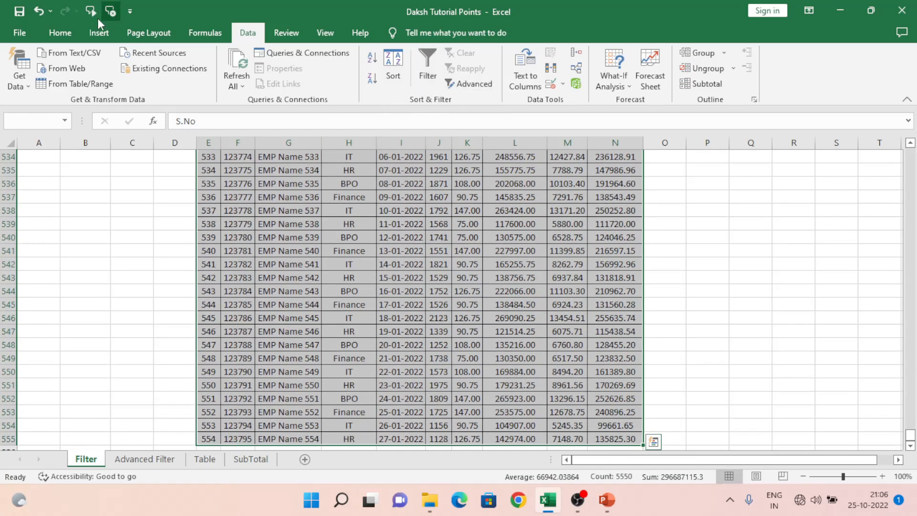
{"action": "left_click", "coordinate": [63, 36]}
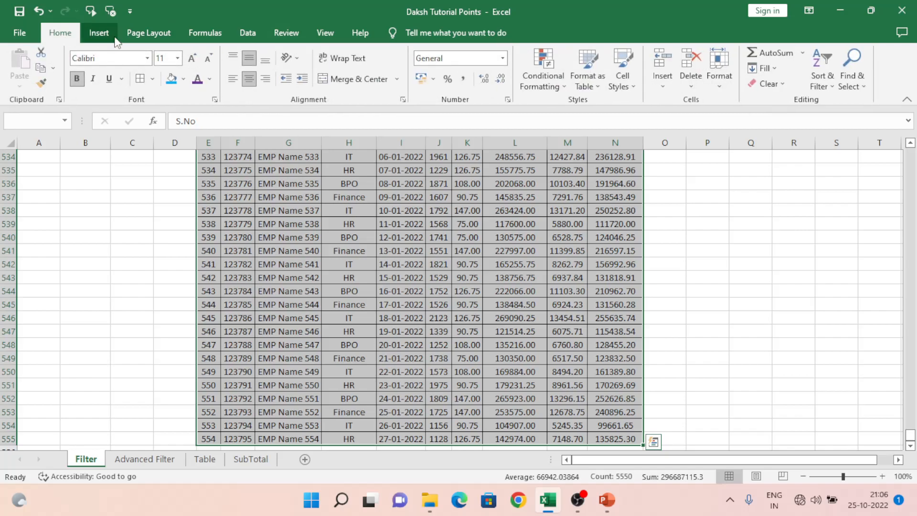
{"action": "left_click", "coordinate": [248, 34]}
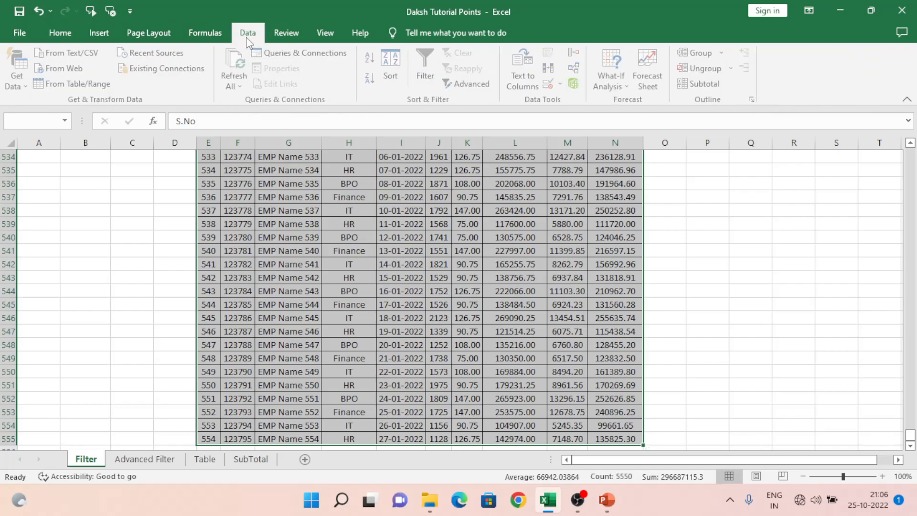
{"action": "left_click", "coordinate": [428, 67]}
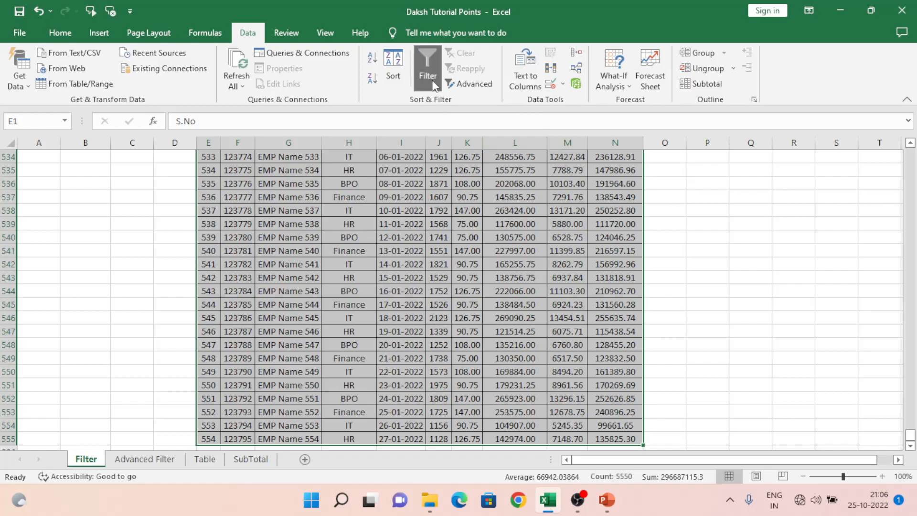
Inspect the Department column's filter list of values without applying any change.
{"action": "left_click", "coordinate": [479, 260]}
{"action": "key", "text": "ctrl+Up"}
{"action": "key", "text": "Left"}
{"action": "key", "text": "Left"}
{"action": "key", "text": "Left"}
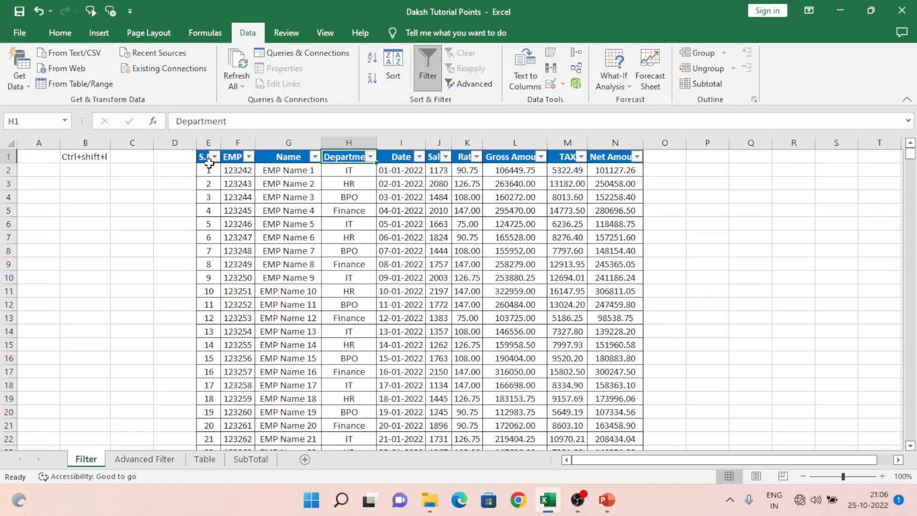
{"action": "left_click", "coordinate": [371, 158]}
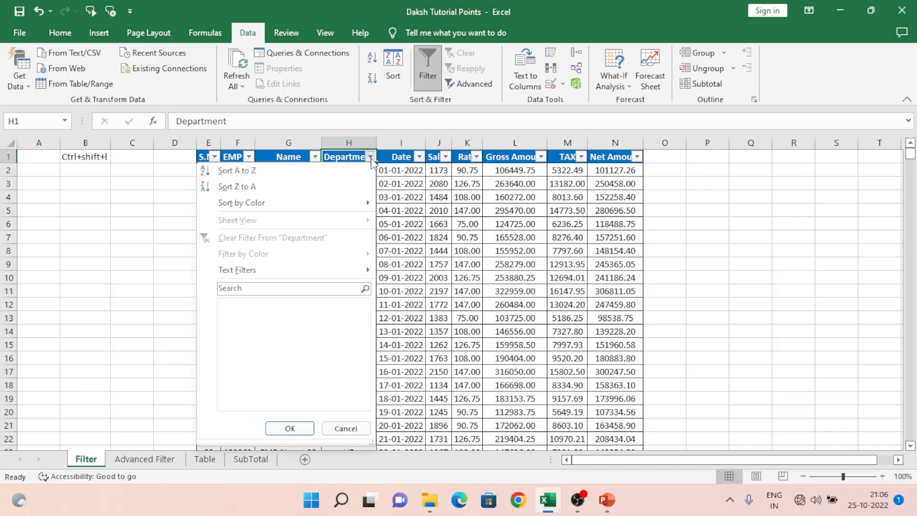
{"action": "left_click", "coordinate": [236, 304]}
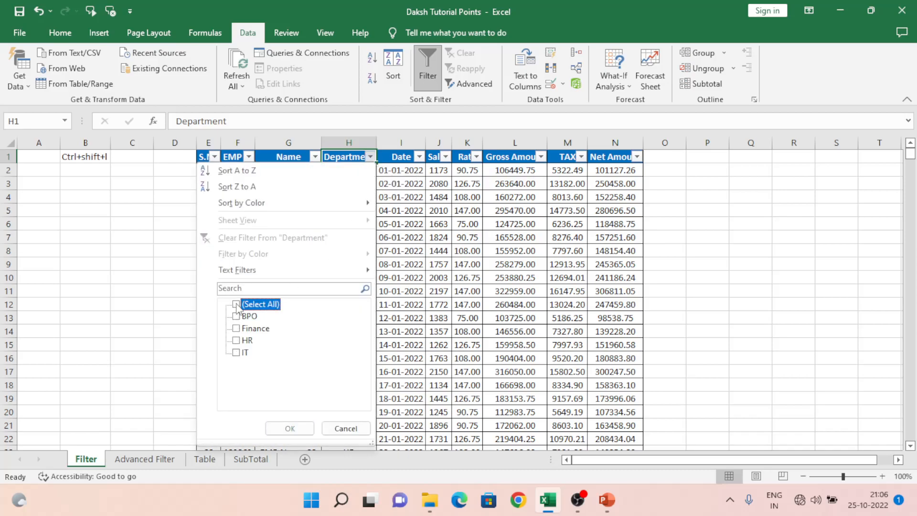
{"action": "left_click", "coordinate": [236, 305]}
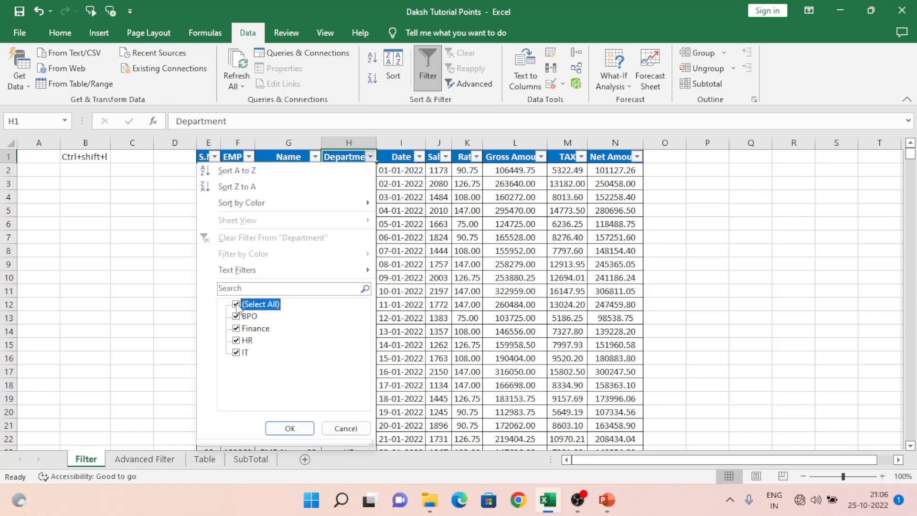
{"action": "left_click", "coordinate": [346, 428]}
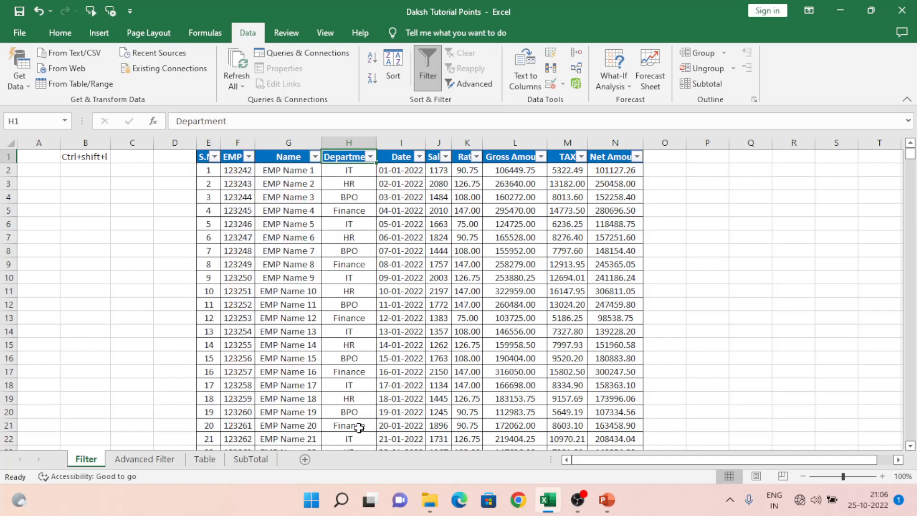
Filter the Date column to show only the 01 January 2022 entries.
{"action": "left_click", "coordinate": [420, 158]}
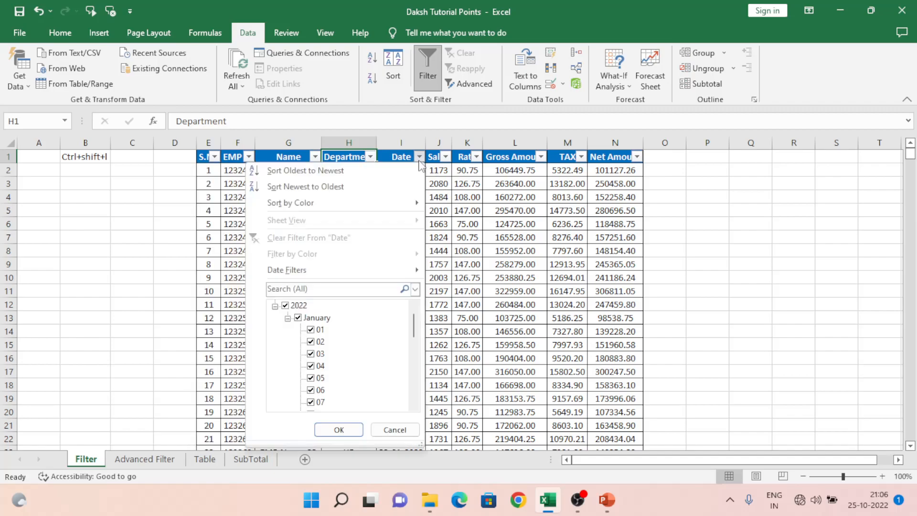
{"action": "left_click", "coordinate": [394, 430]}
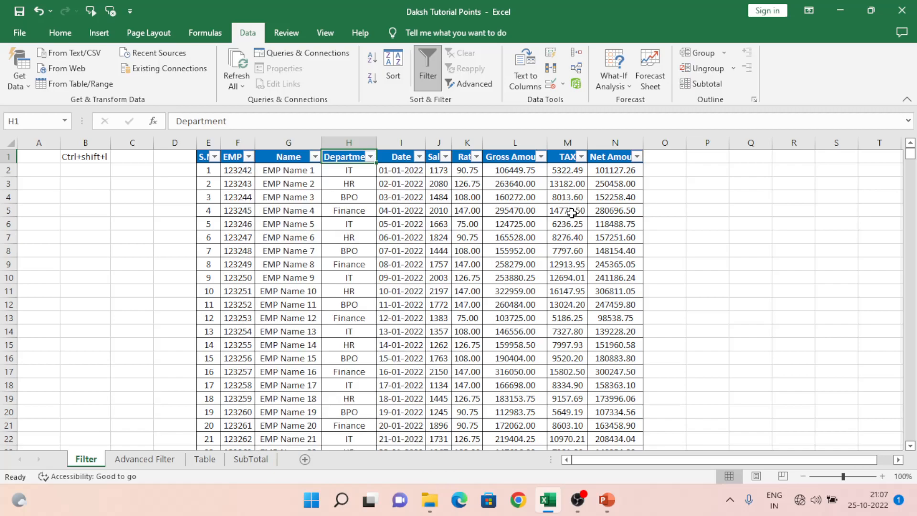
{"action": "left_click", "coordinate": [418, 156]}
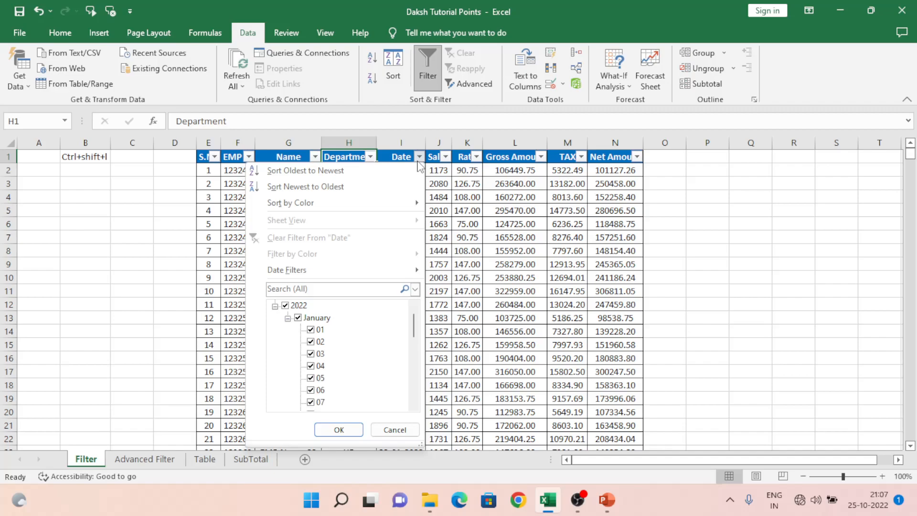
{"action": "left_click", "coordinate": [285, 306]}
{"action": "left_click", "coordinate": [317, 331]}
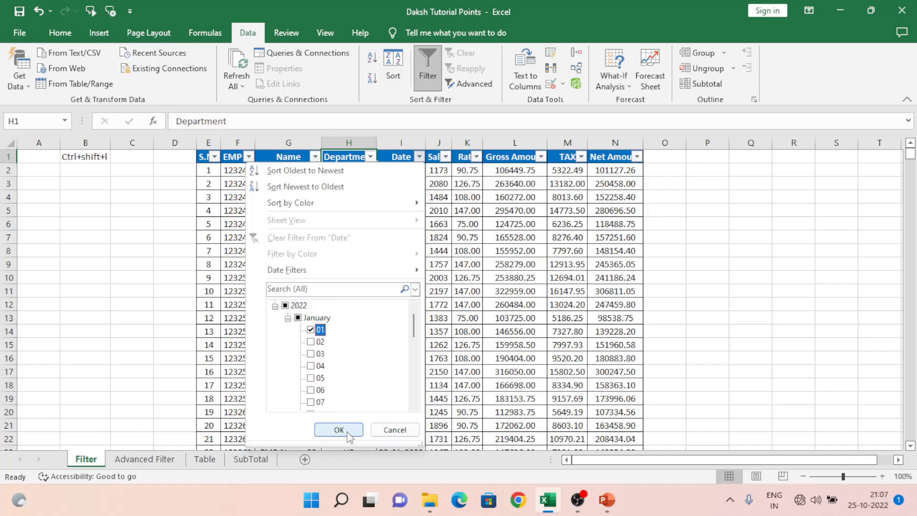
{"action": "left_click", "coordinate": [339, 430]}
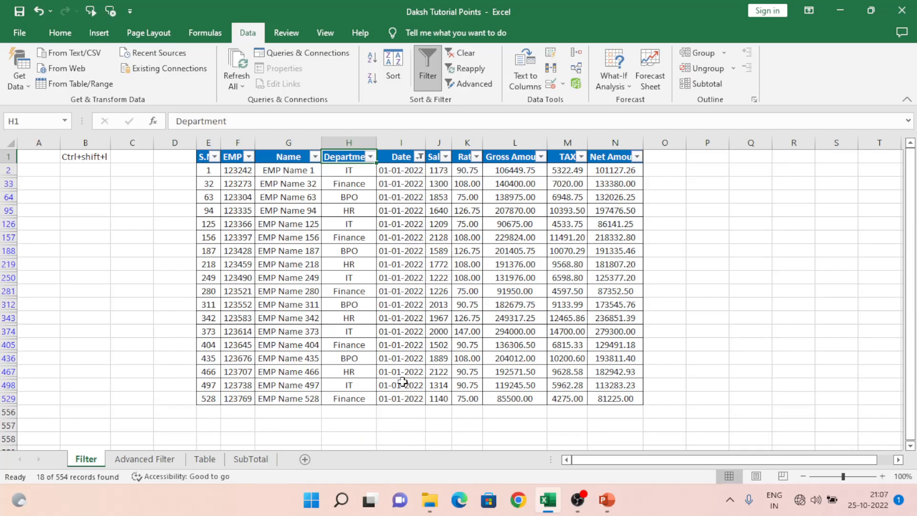
Clear the filter from the Date column.
{"action": "left_click", "coordinate": [406, 160]}
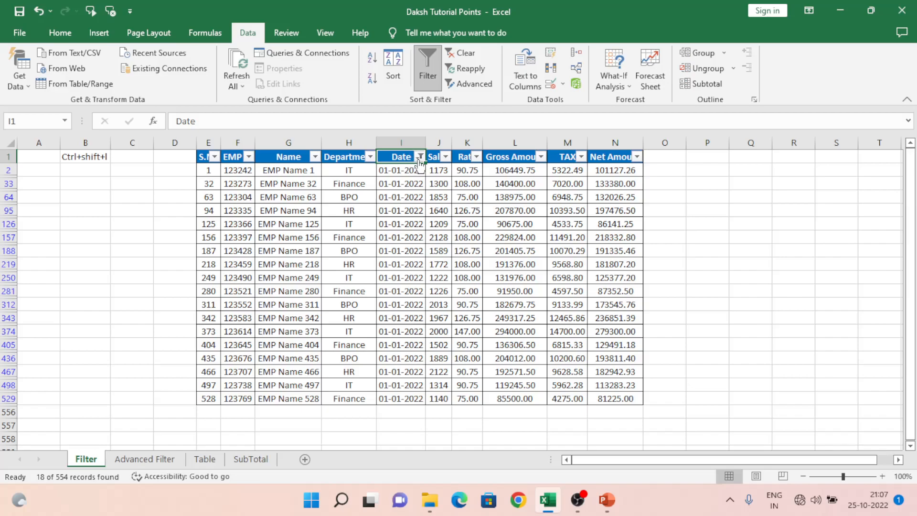
{"action": "left_click", "coordinate": [420, 158]}
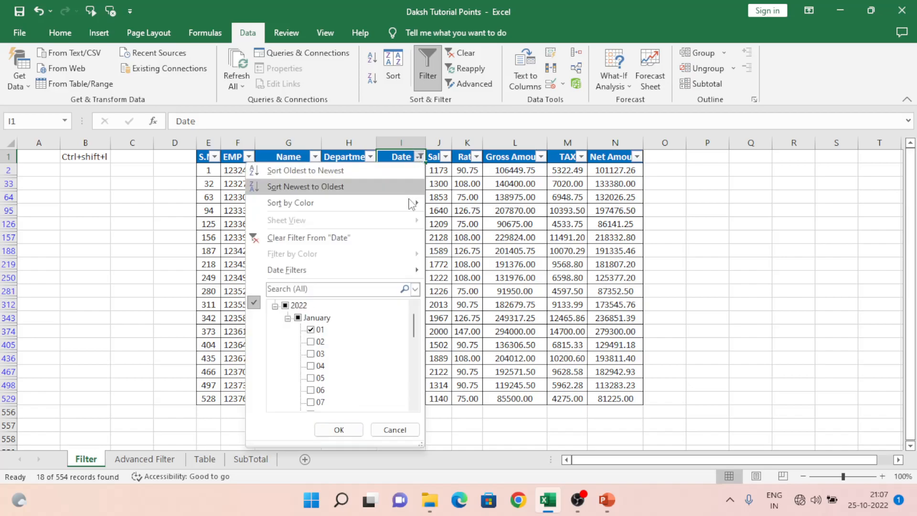
{"action": "left_click", "coordinate": [306, 239]}
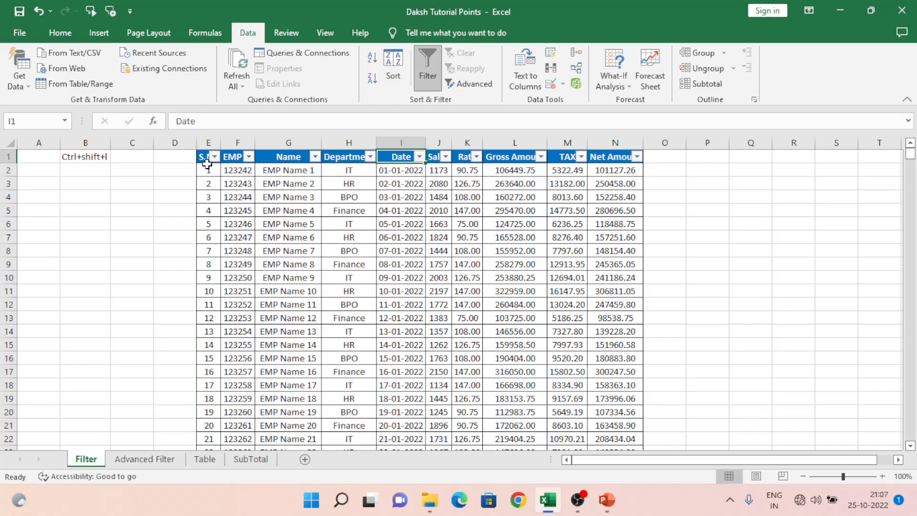
Turn off the filter on the table from the header cell E1.
{"action": "left_click", "coordinate": [286, 156]}
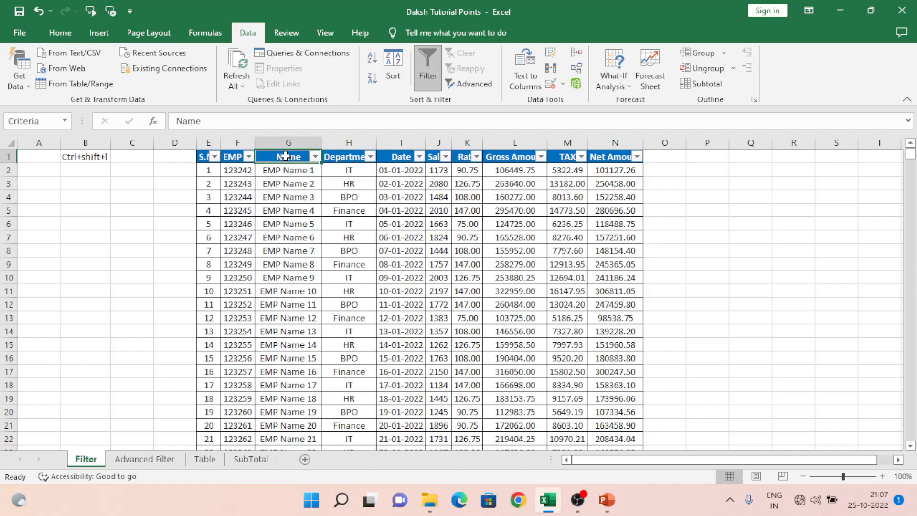
{"action": "left_click", "coordinate": [203, 156]}
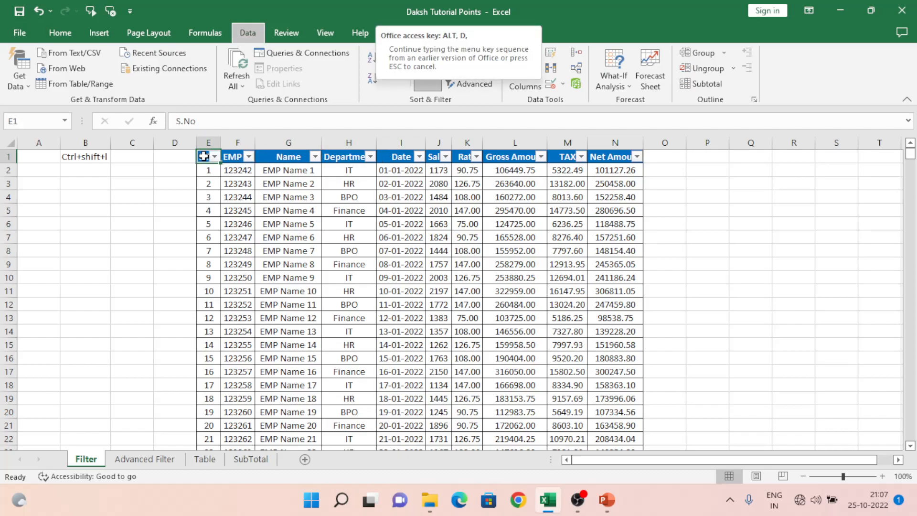
{"action": "key", "text": "ctrl+shift+l"}
Select the full data range E1:N555 and turn the filter back on.
{"action": "key", "text": "ctrl+shift+Right"}
{"action": "key", "text": "ctrl+shift+Down"}
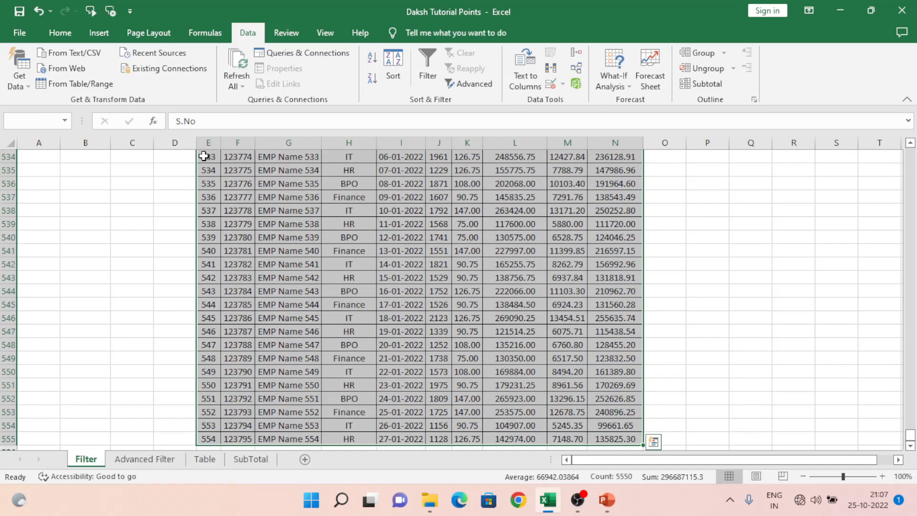
{"action": "left_click", "coordinate": [425, 52]}
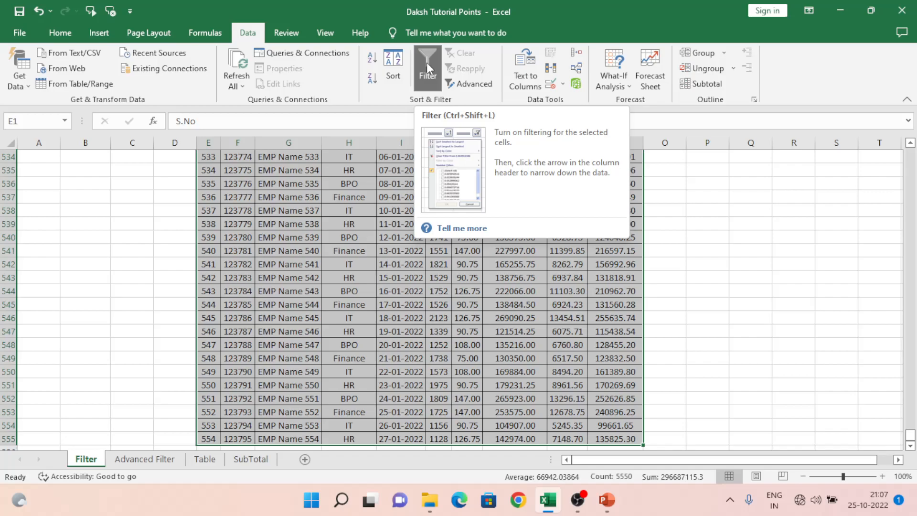
Reselect the whole data range from E1 and switch the filter off again.
{"action": "left_click", "coordinate": [282, 312]}
{"action": "key", "text": "ctrl+Up"}
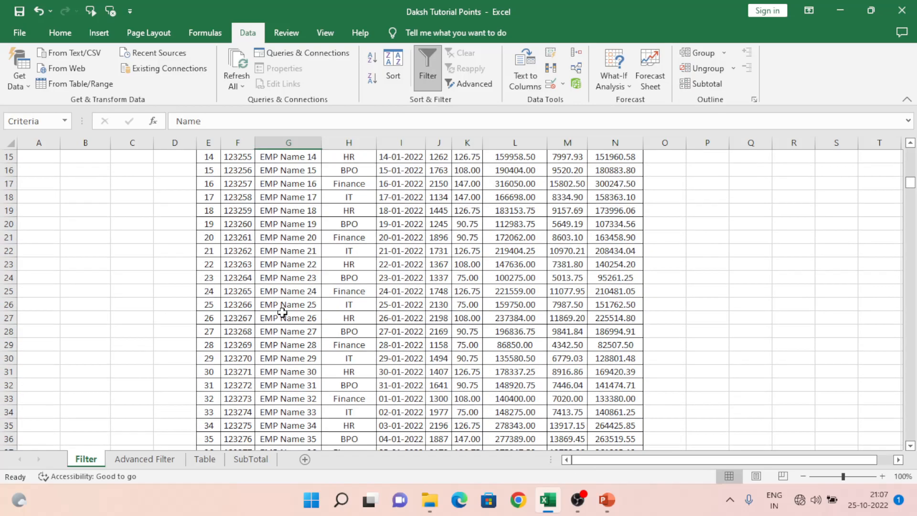
{"action": "key", "text": "Left"}
{"action": "key", "text": "Left"}
{"action": "key", "text": "ctrl+shift+Right"}
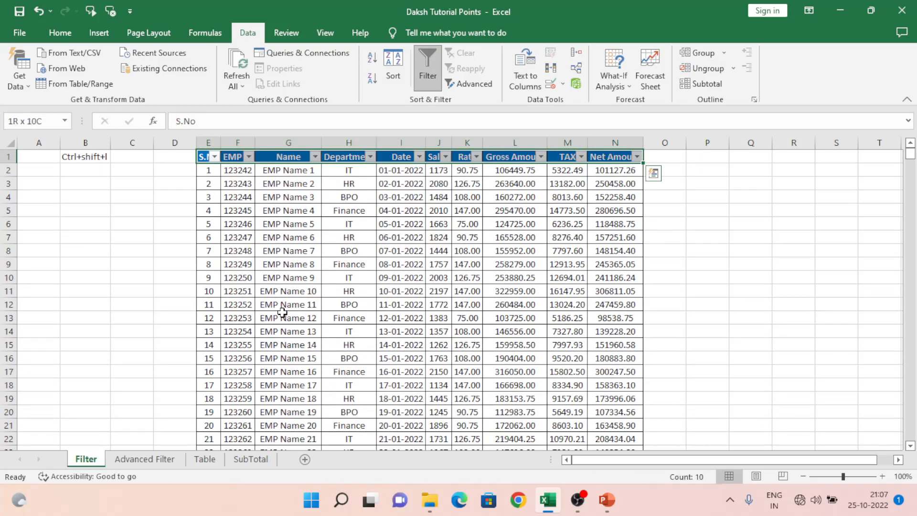
{"action": "key", "text": "ctrl+shift+Down"}
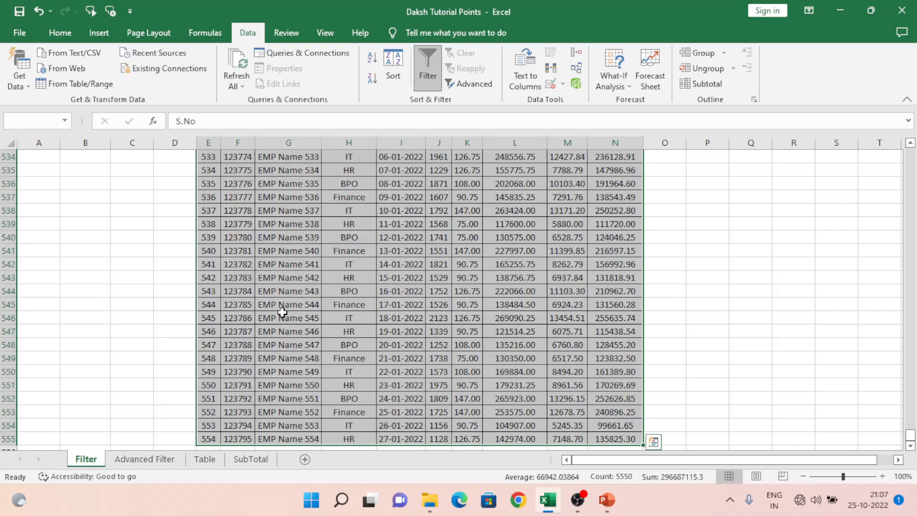
{"action": "key", "text": "ctrl+shift+l"}
Select the data range from E1 to N555 and reapply the filter.
{"action": "key", "text": "ctrl+Up"}
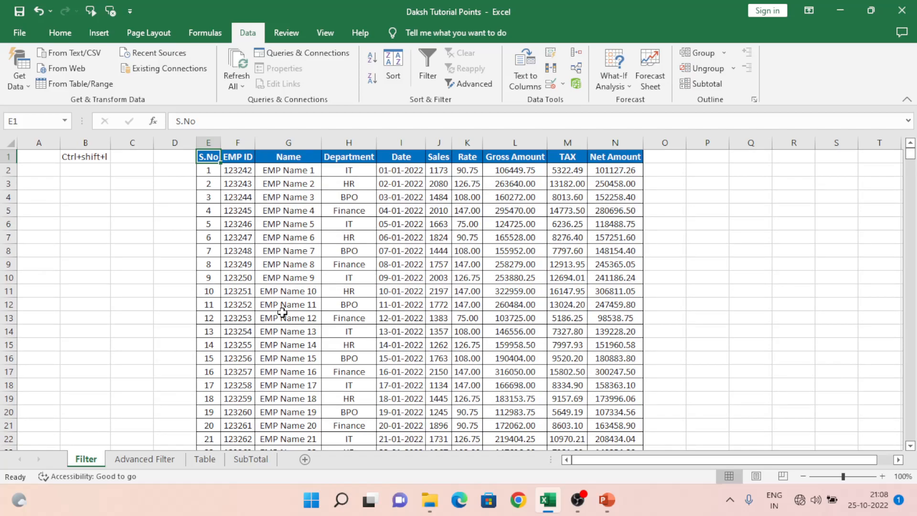
{"action": "key", "text": "ctrl+shift+Right"}
{"action": "key", "text": "ctrl+shift+Down"}
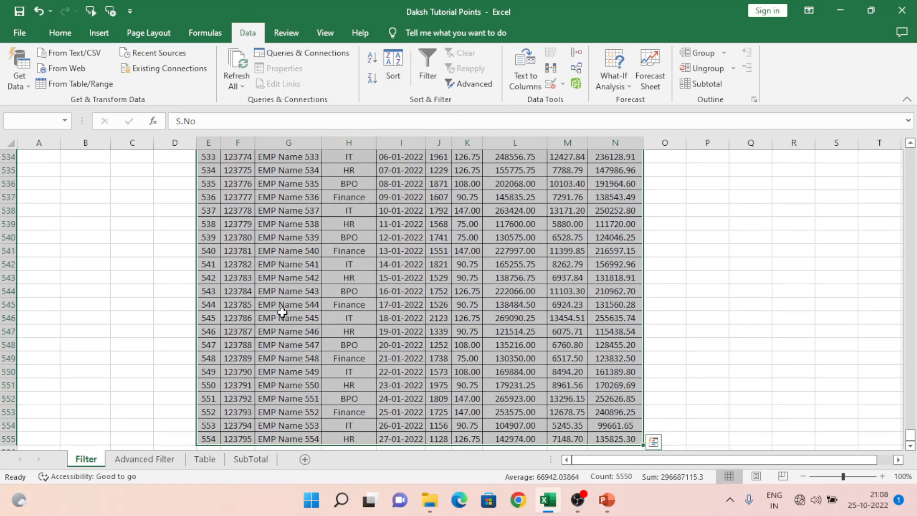
{"action": "key", "text": "ctrl+shift+l"}
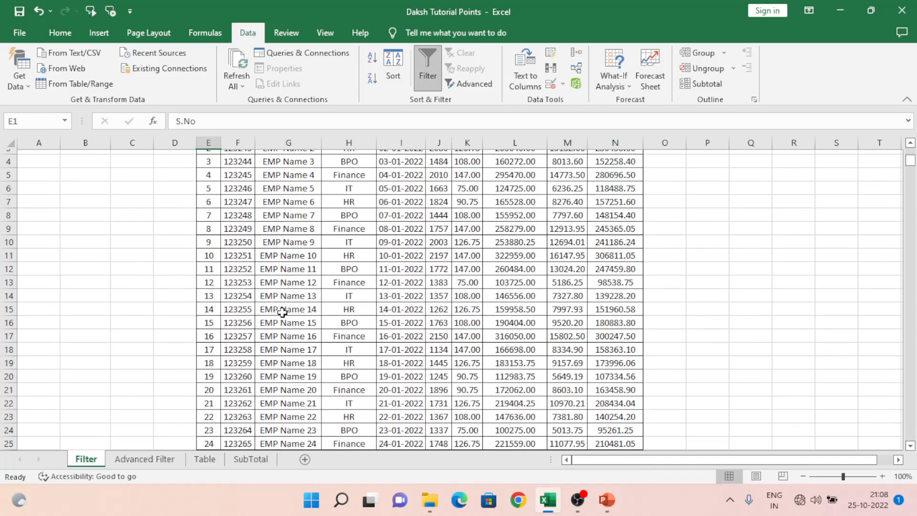
{"action": "key", "text": "Right"}
{"action": "key", "text": "Right"}
{"action": "key", "text": "Right"}
{"action": "key", "text": "Right"}
{"action": "key", "text": "Left"}
{"action": "key", "text": "Left"}
{"action": "key", "text": "Left"}
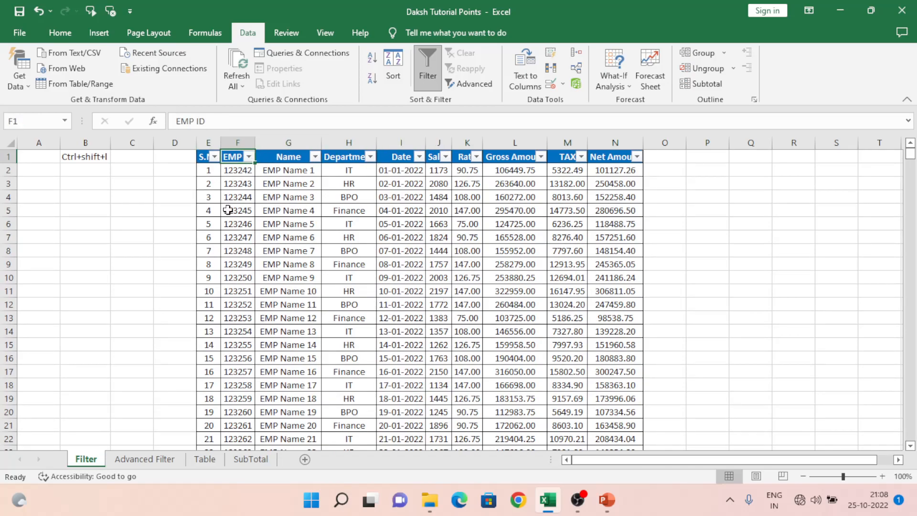
Filter the Department column to show only Finance records.
{"action": "left_click", "coordinate": [216, 157]}
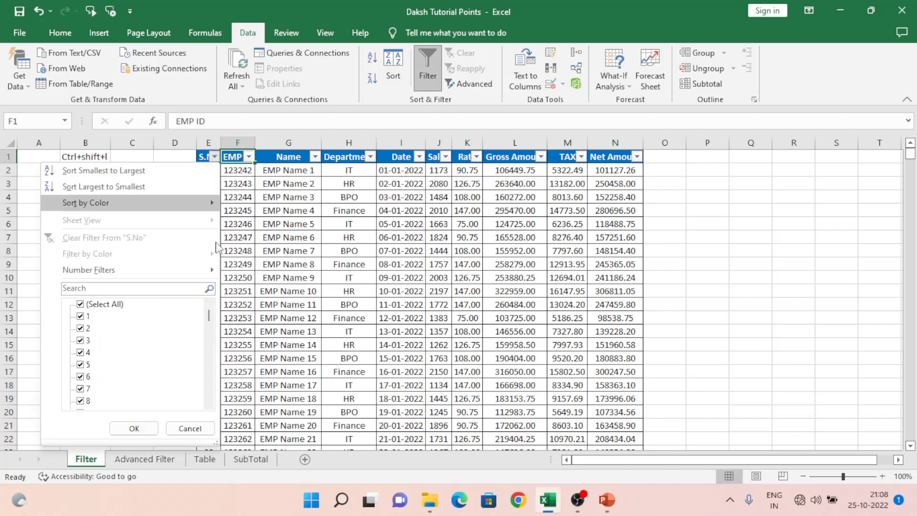
{"action": "left_click", "coordinate": [300, 268]}
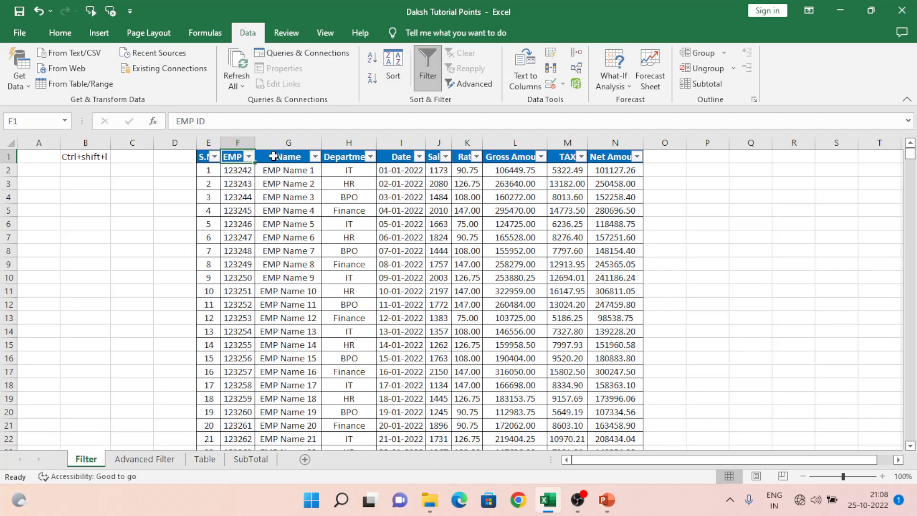
{"action": "left_click", "coordinate": [307, 160]}
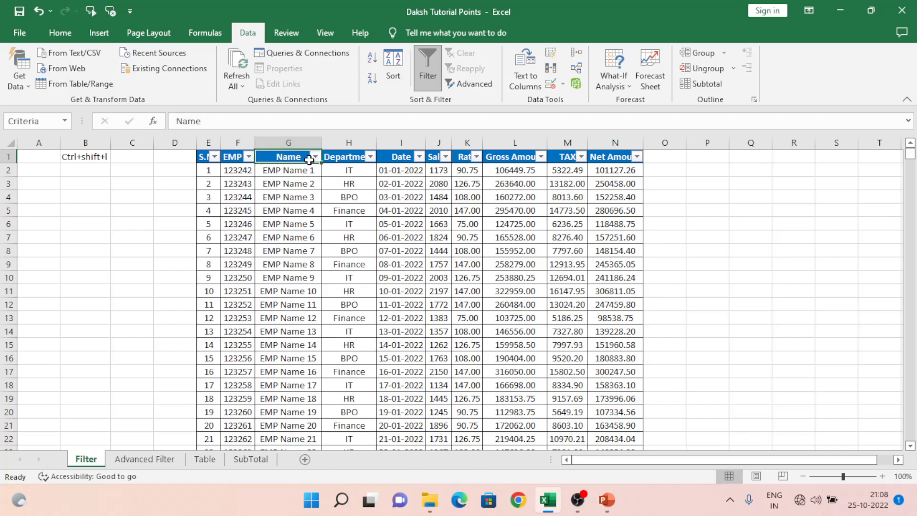
{"action": "left_click", "coordinate": [356, 159]}
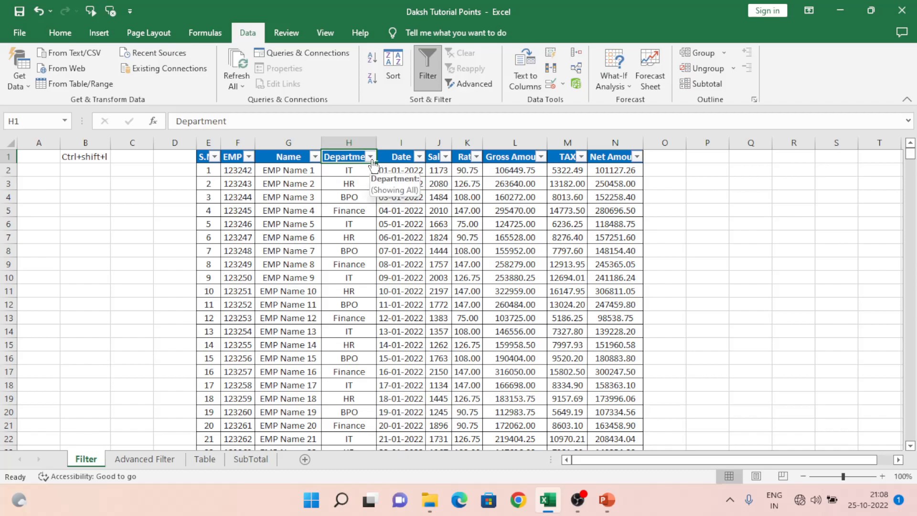
{"action": "left_click", "coordinate": [371, 158]}
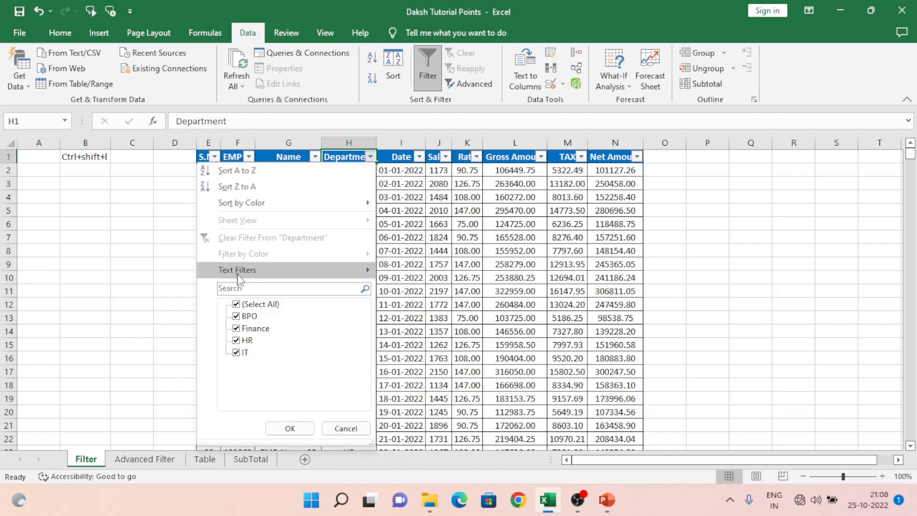
{"action": "left_click", "coordinate": [236, 304]}
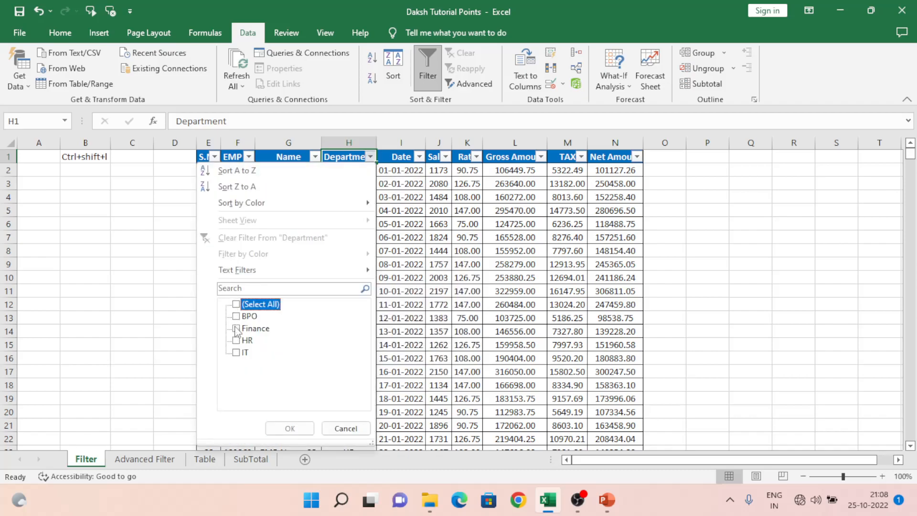
{"action": "left_click", "coordinate": [236, 328]}
{"action": "left_click", "coordinate": [300, 427]}
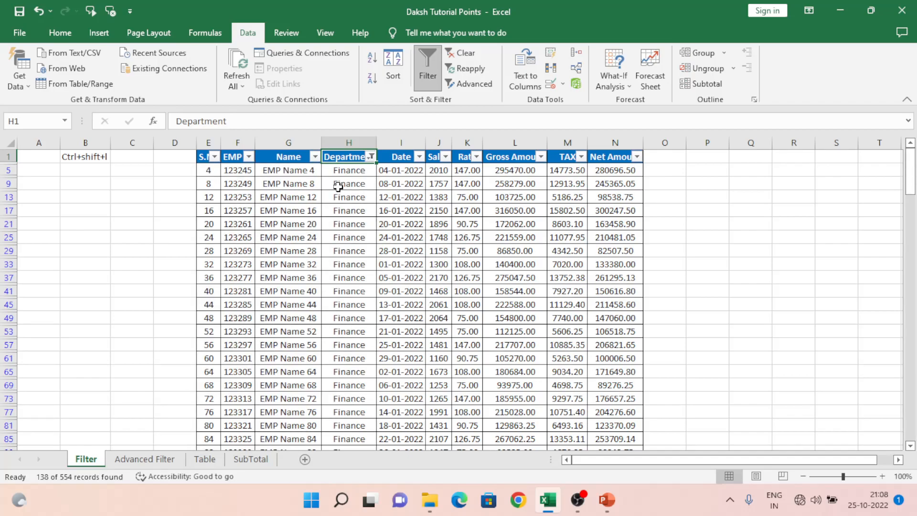
Filter the Date column to show only 01 January 2022.
{"action": "left_click", "coordinate": [419, 157]}
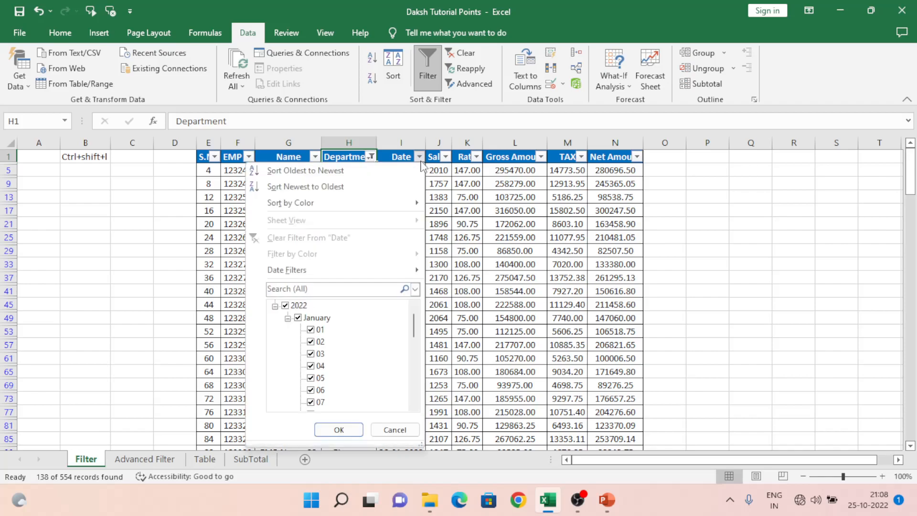
{"action": "left_click", "coordinate": [297, 305]}
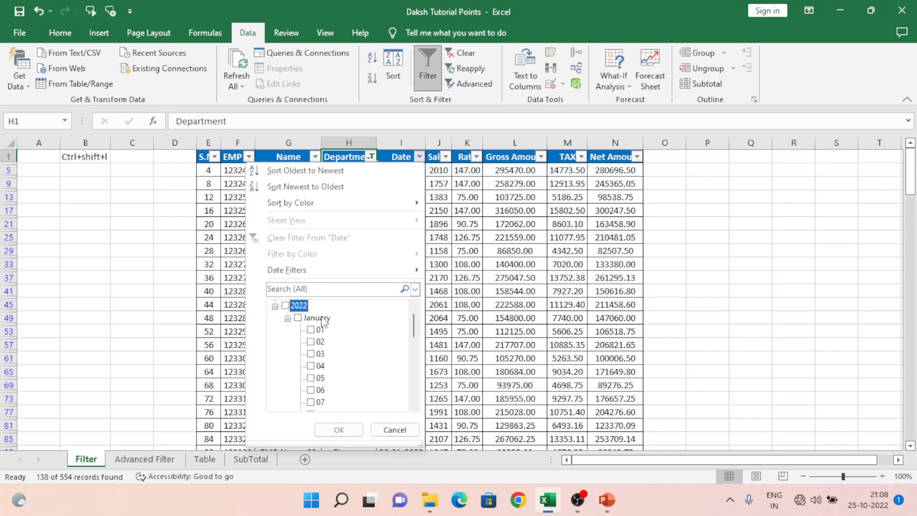
{"action": "left_click", "coordinate": [311, 329]}
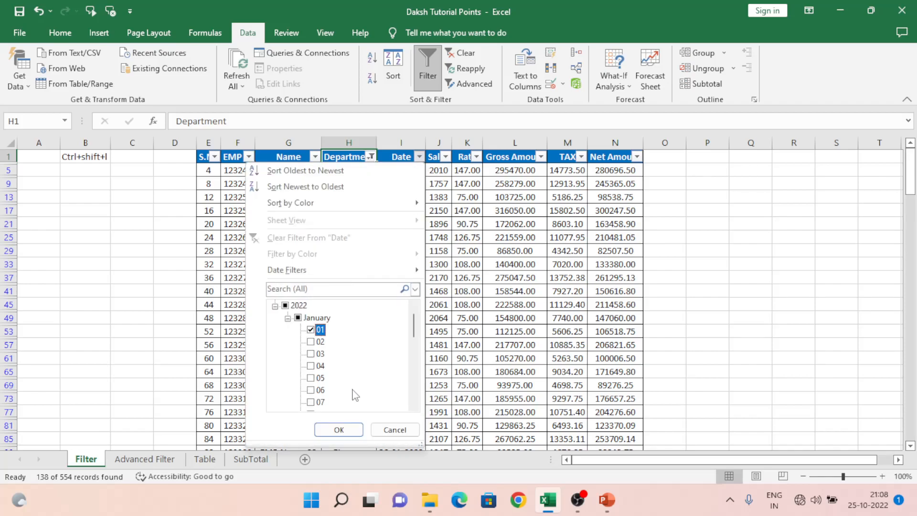
{"action": "left_click", "coordinate": [337, 429]}
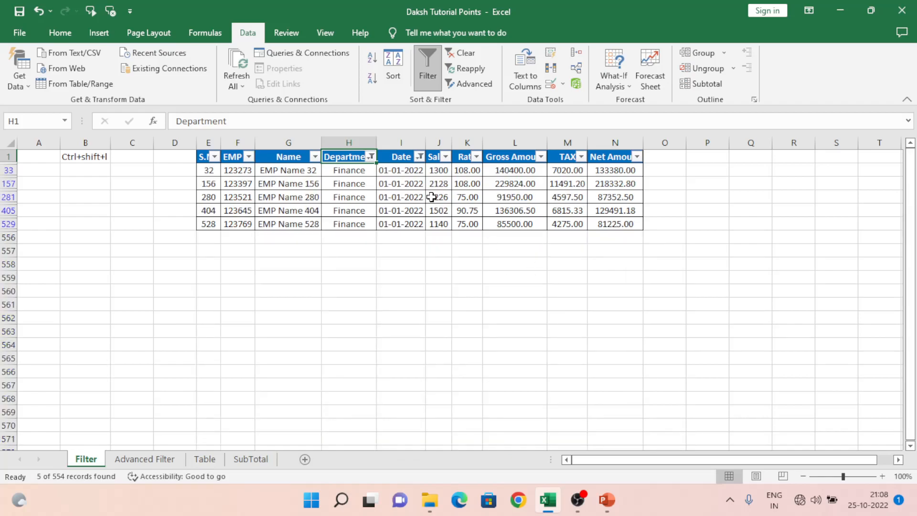
Filter the Name column to show only EMP Name 32.
{"action": "left_click", "coordinate": [314, 156]}
{"action": "left_click", "coordinate": [181, 305]}
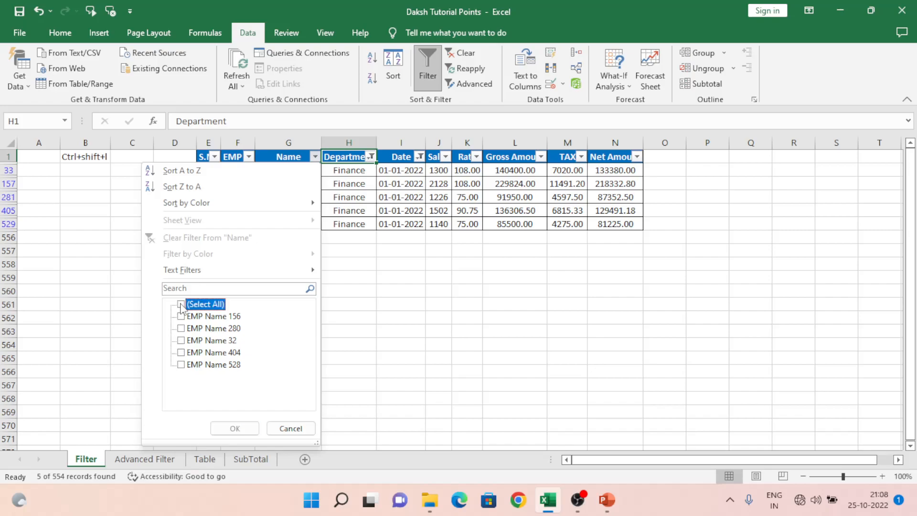
{"action": "left_click", "coordinate": [181, 340]}
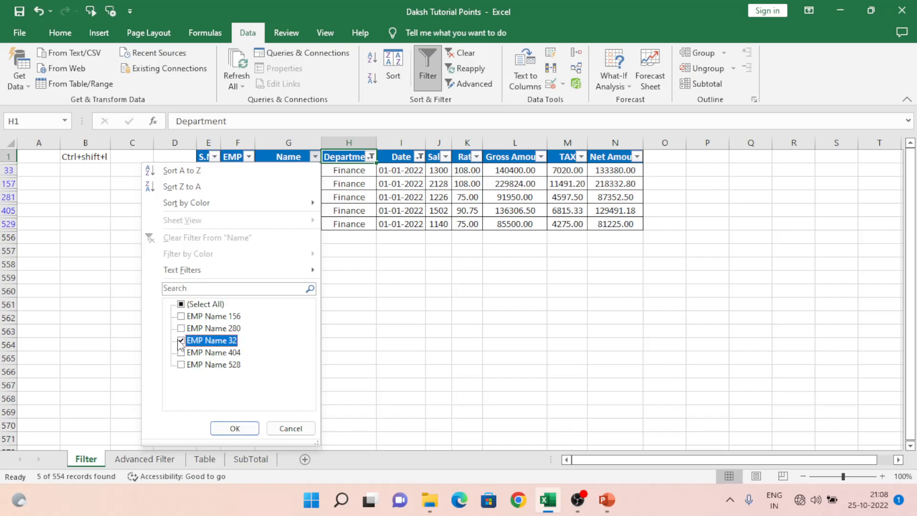
{"action": "left_click", "coordinate": [235, 427]}
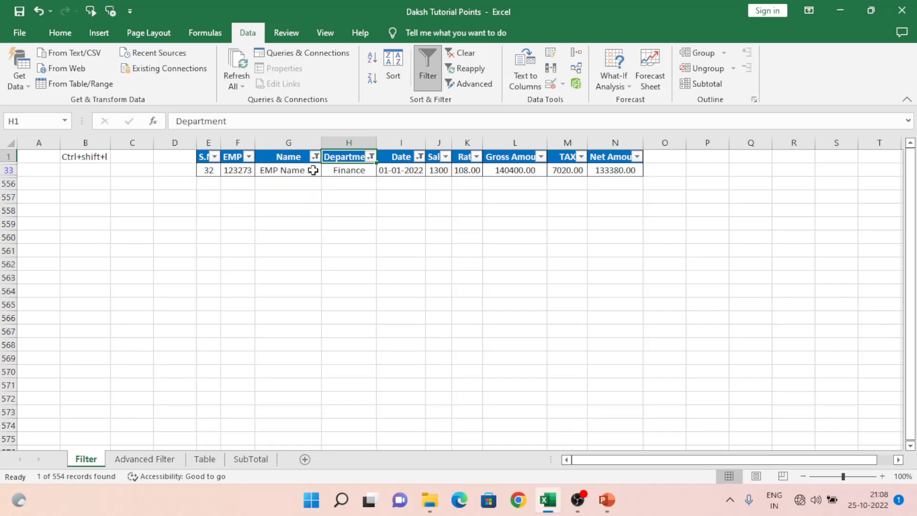
Clear the filter from the Name column.
{"action": "left_click", "coordinate": [295, 157]}
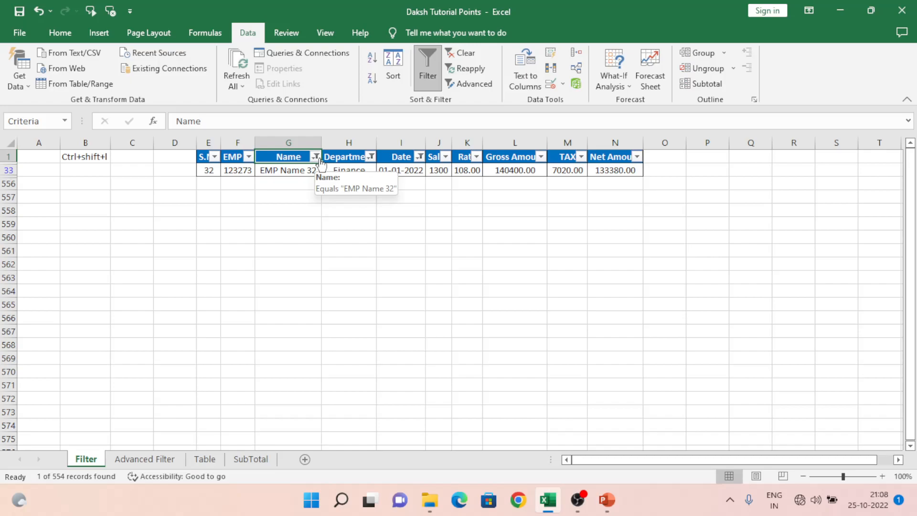
{"action": "left_click", "coordinate": [318, 159]}
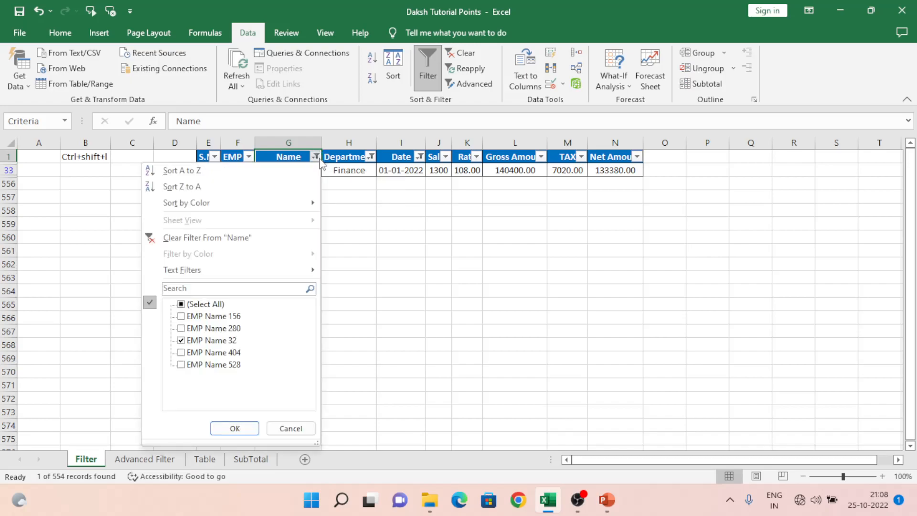
{"action": "left_click", "coordinate": [209, 242]}
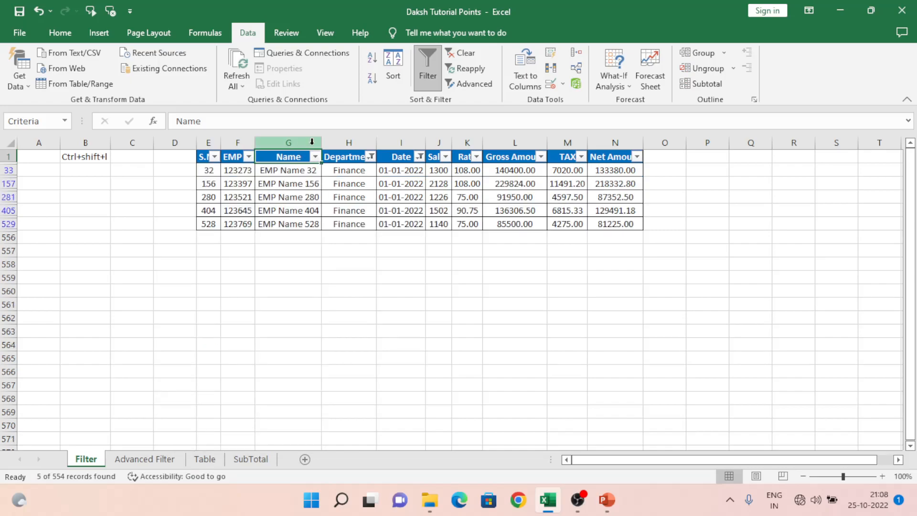
Clear the filter from the Department column.
{"action": "left_click", "coordinate": [371, 157]}
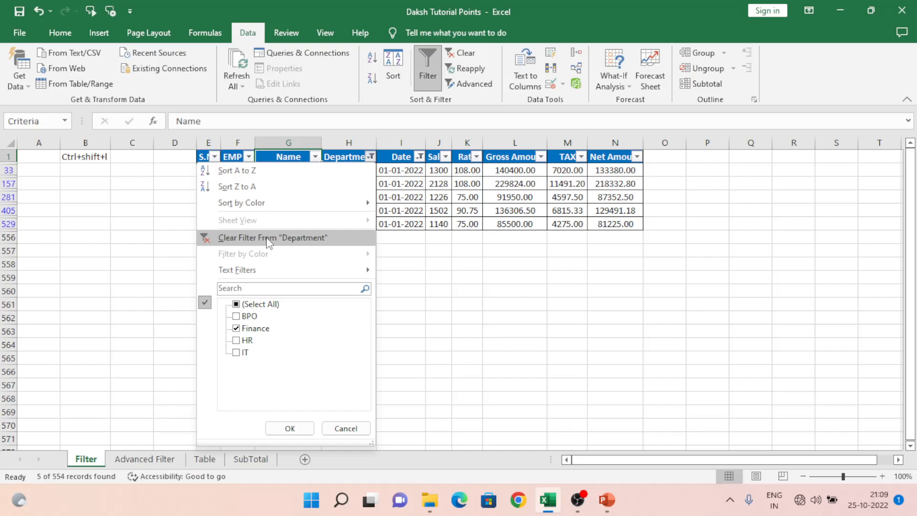
{"action": "left_click", "coordinate": [290, 428]}
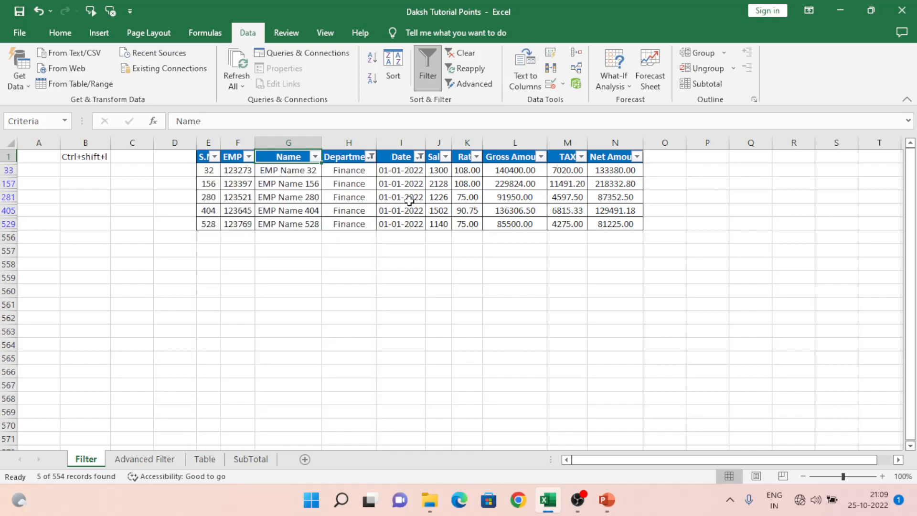
{"action": "left_click", "coordinate": [371, 156]}
{"action": "left_click", "coordinate": [270, 237]}
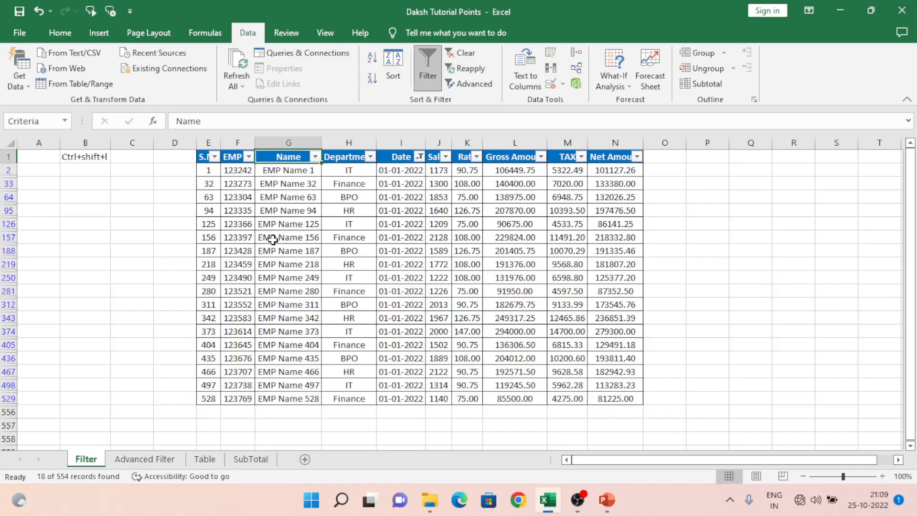
With the Date header cell selected, switch the filter off for the table.
{"action": "left_click", "coordinate": [395, 161]}
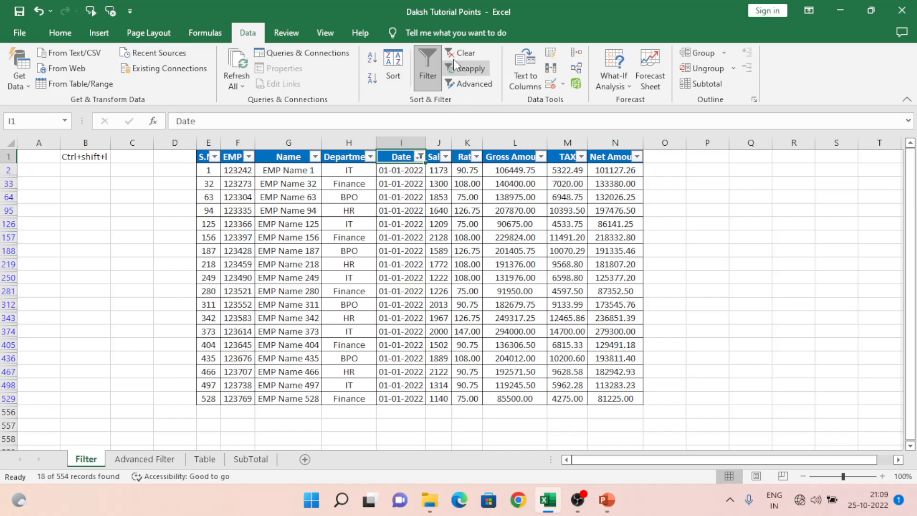
{"action": "left_click", "coordinate": [425, 60]}
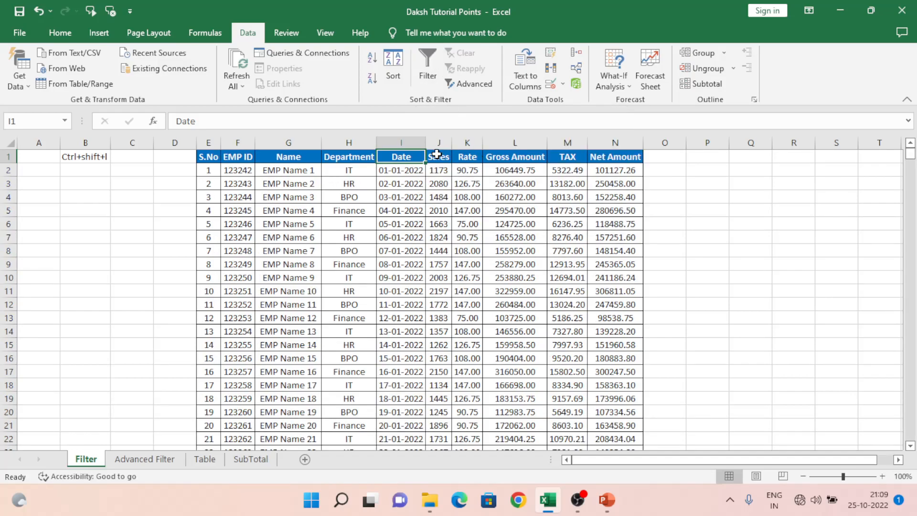
Turn the filter on and off once more.
{"action": "left_click", "coordinate": [425, 64]}
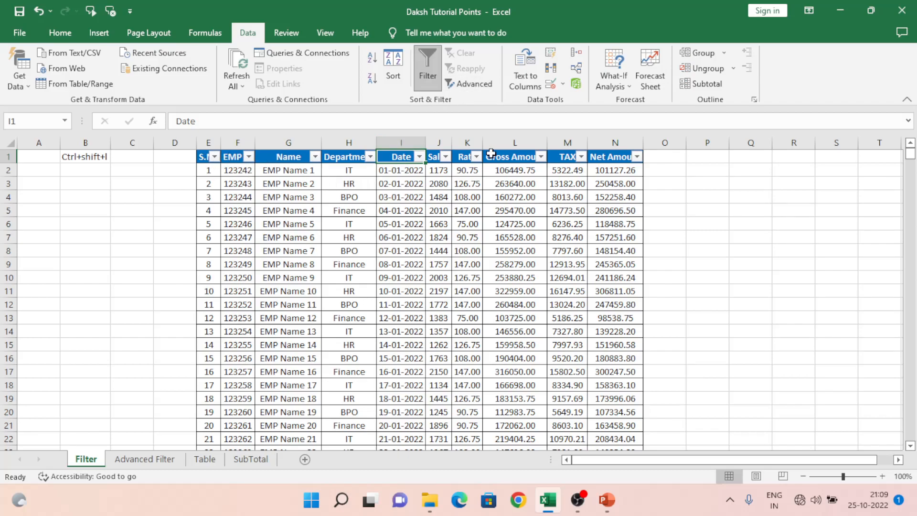
{"action": "left_click", "coordinate": [423, 77]}
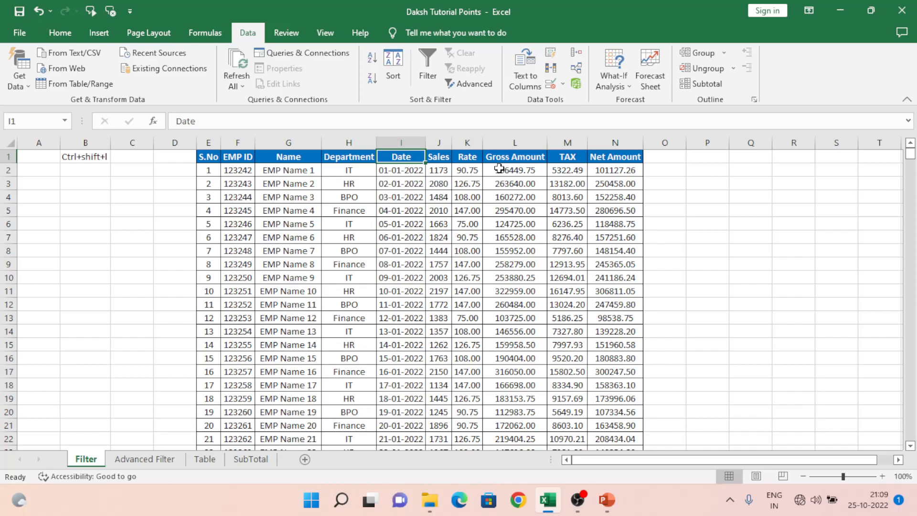
Turn the filter back on from the Date header cell.
{"action": "key", "text": "ctrl+shift+l"}
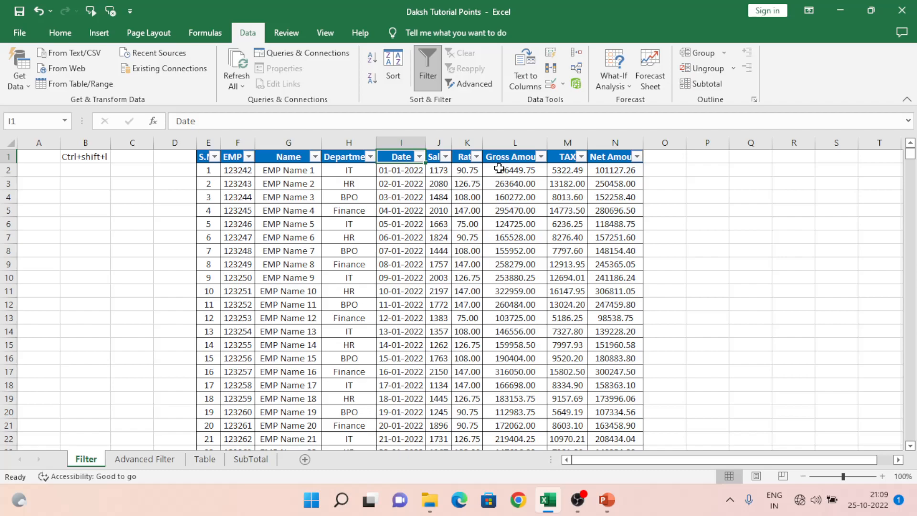
{"action": "type", "text": "`"}
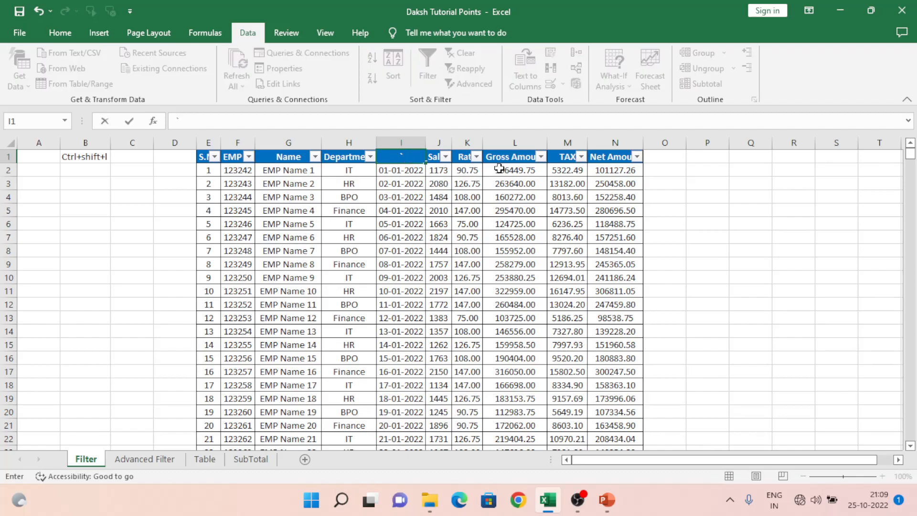
{"action": "key", "text": "Escape"}
Enter the note ALT + F +F in cell B2.
{"action": "key", "text": "Left"}
{"action": "key", "text": "Left"}
{"action": "key", "text": "Left"}
{"action": "key", "text": "Left"}
{"action": "key", "text": "Left"}
{"action": "key", "text": "Left"}
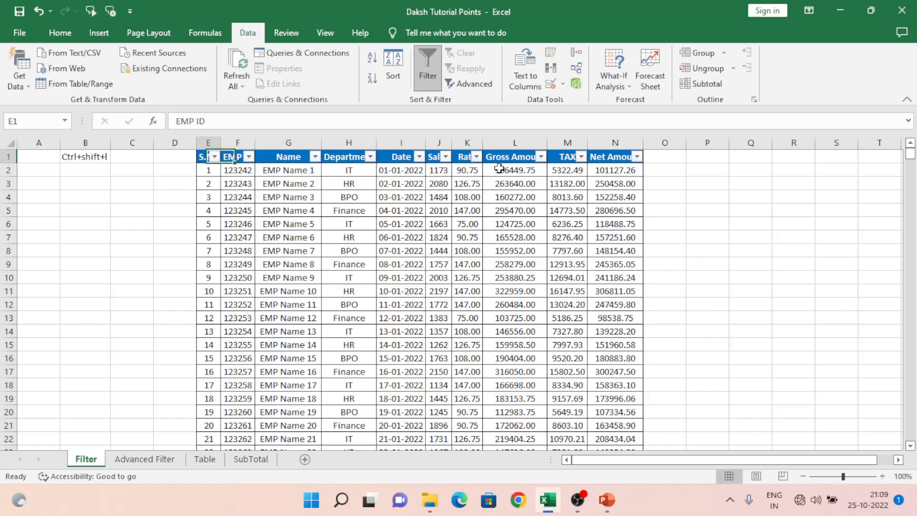
{"action": "key", "text": "Left"}
{"action": "key", "text": "Down"}
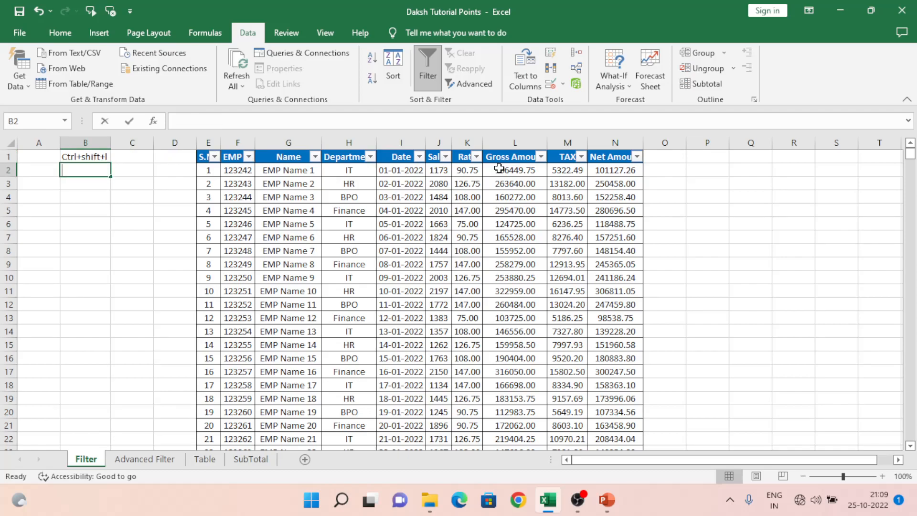
{"action": "type", "text": "A"}
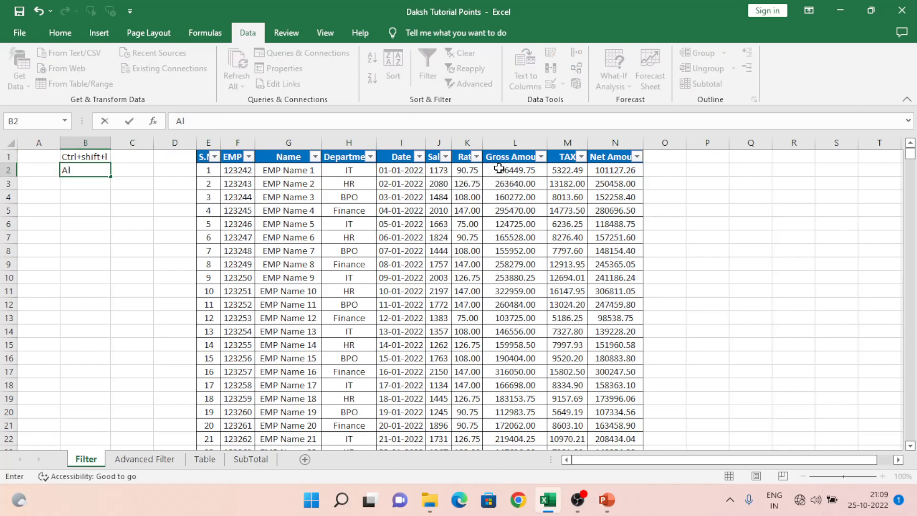
{"action": "type", "text": "LT + F +F"}
{"action": "key", "text": "Return"}
Select header cell F1 and switch the filter off.
{"action": "key", "text": "Right"}
{"action": "key", "text": "Right"}
{"action": "key", "text": "Right"}
{"action": "key", "text": "Right"}
{"action": "key", "text": "Up"}
{"action": "key", "text": "Up"}
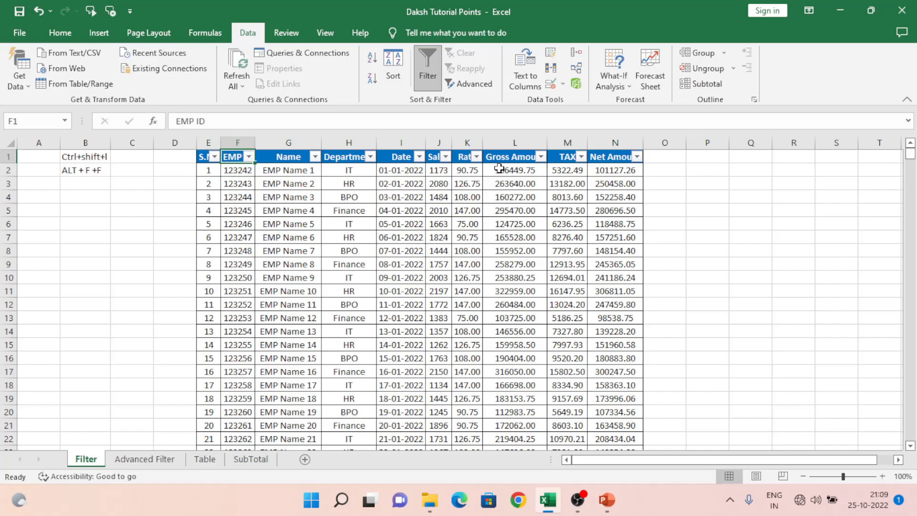
{"action": "key", "text": "super+d"}
{"action": "key", "text": "alt+Tab"}
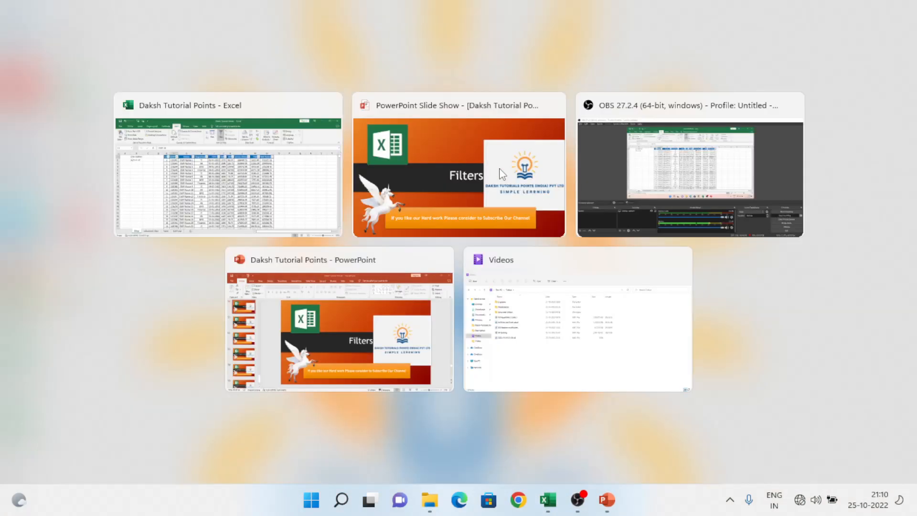
{"action": "key", "text": "Down"}
{"action": "key", "text": "Up"}
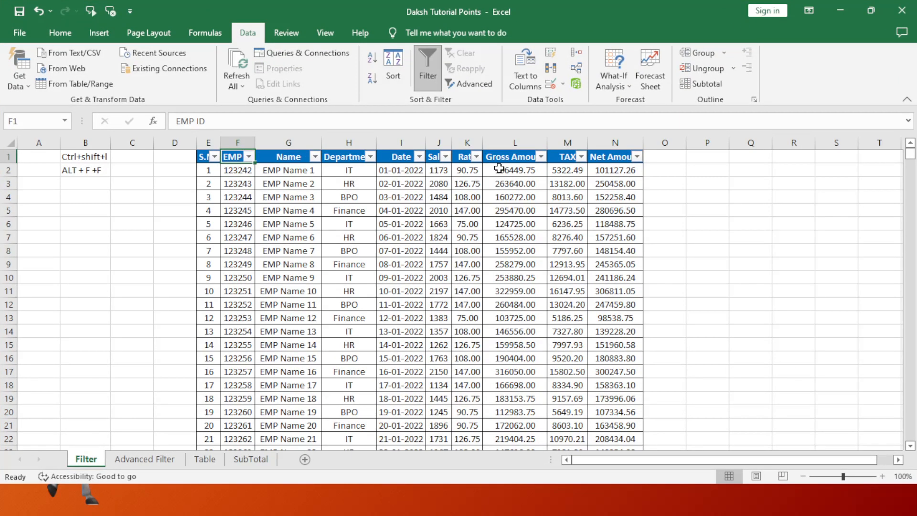
{"action": "key", "text": "ctrl+shift+l"}
{"action": "key", "text": "Down"}
{"action": "key", "text": "Up"}
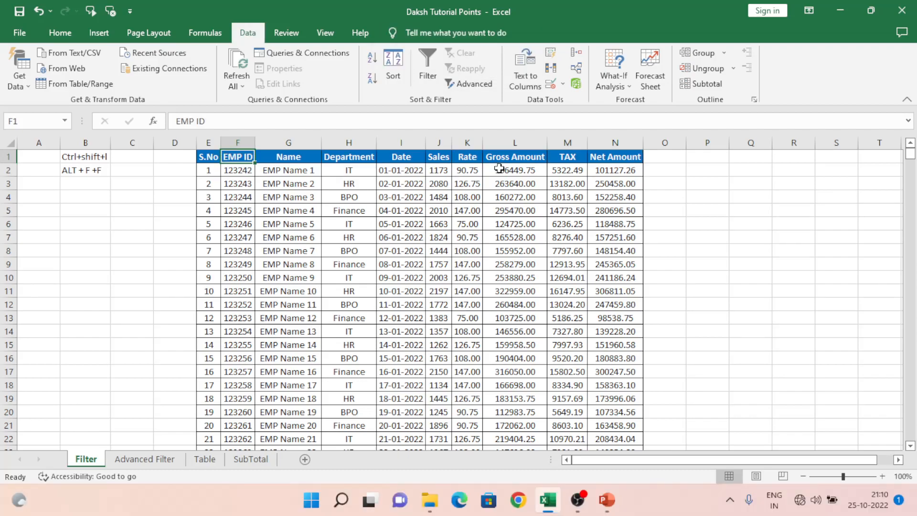
Turn the filter on using the Data ribbon access-key sequence.
{"action": "key", "text": "alt"}
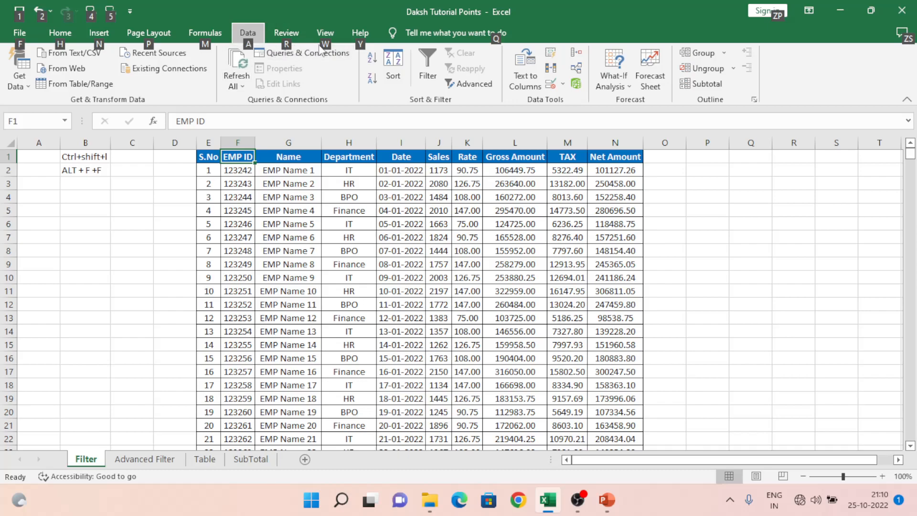
{"action": "key", "text": "a"}
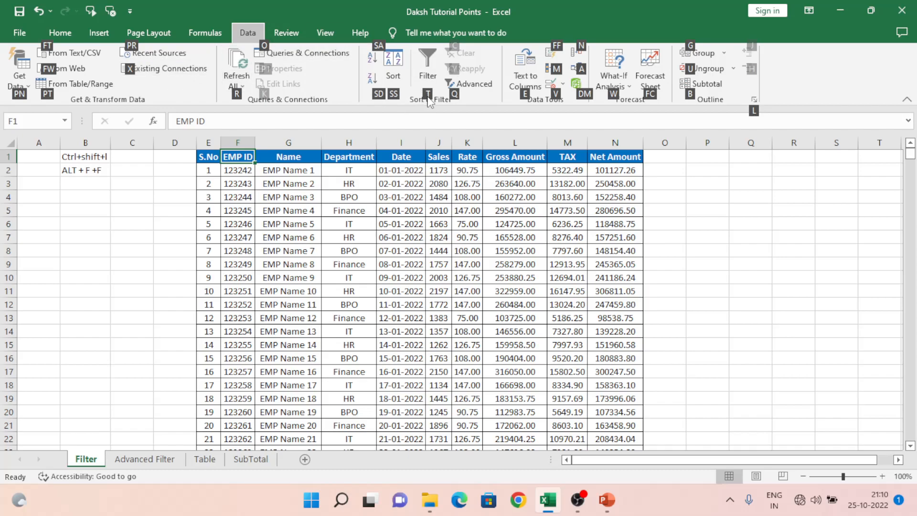
{"action": "key", "text": "t"}
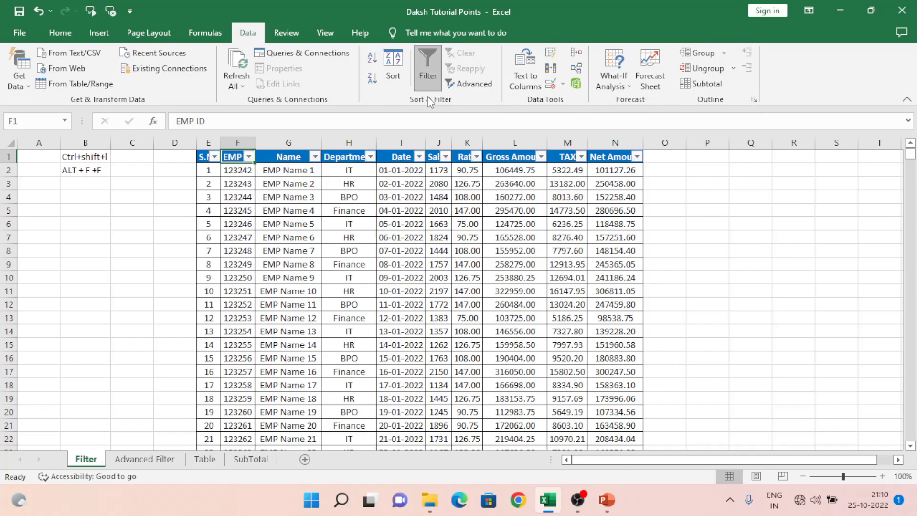
Select the Date header cell and switch the filter off with the legacy access keys.
{"action": "left_click", "coordinate": [396, 159]}
{"action": "key", "text": "alt+d"}
{"action": "key", "text": "f"}
{"action": "key", "text": "f"}
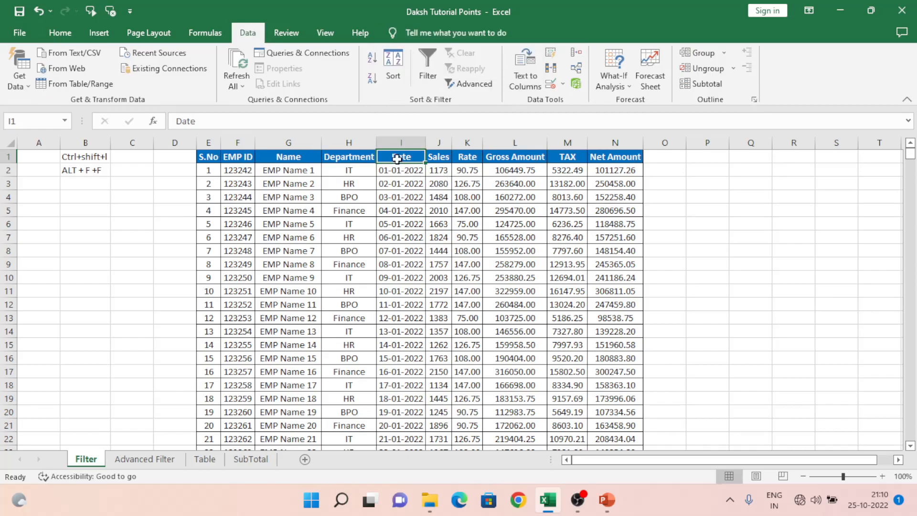
Switch the filter back on from the Date header cell.
{"action": "key", "text": "alt"}
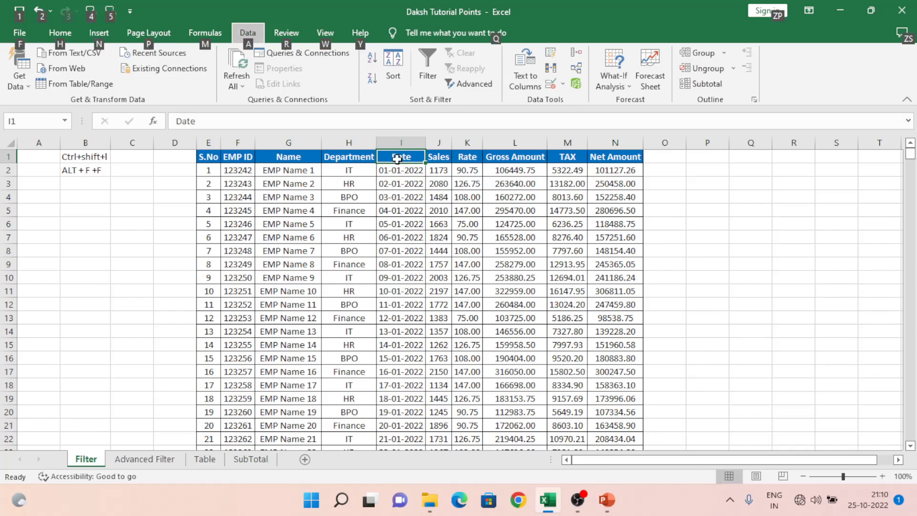
{"action": "key", "text": "d"}
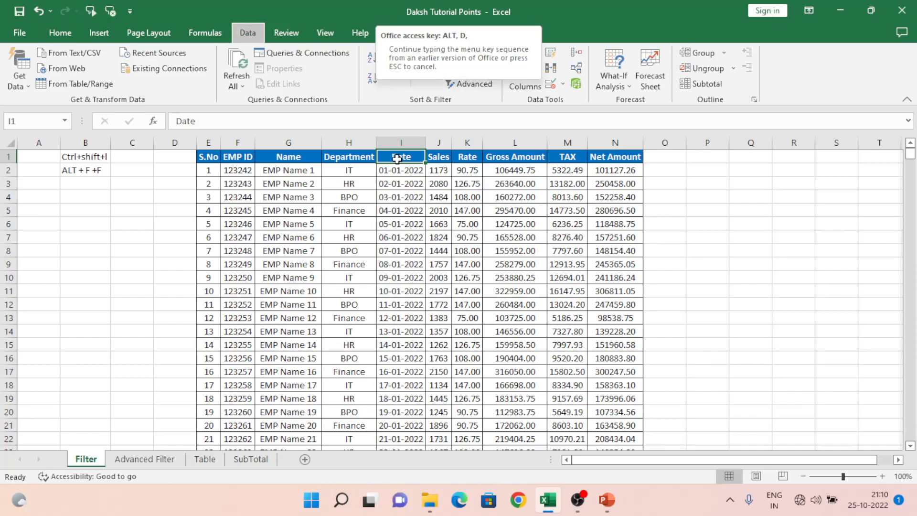
{"action": "key", "text": "f"}
{"action": "key", "text": "f"}
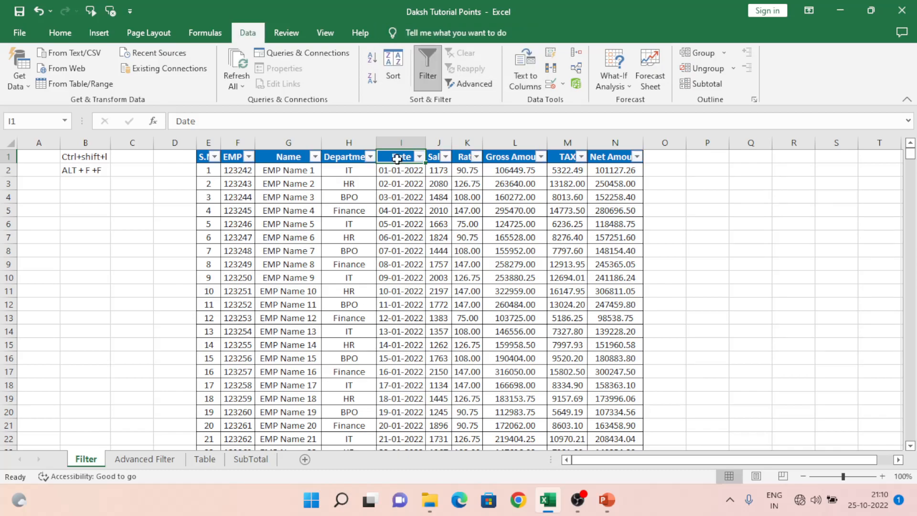
Select the Department header cell and turn the filter off again.
{"action": "left_click", "coordinate": [345, 166]}
{"action": "key", "text": "Up"}
{"action": "key", "text": "alt+d"}
{"action": "key", "text": "f"}
{"action": "key", "text": "f"}
{"action": "key", "text": "Down"}
{"action": "key", "text": "Up"}
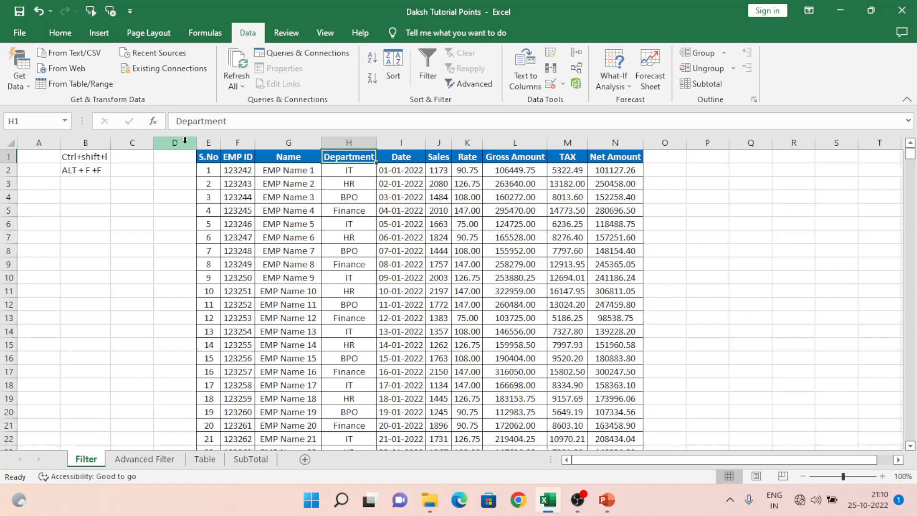
Sort the table by EMP ID from largest to smallest, then undo the sort.
{"action": "left_click", "coordinate": [226, 158]}
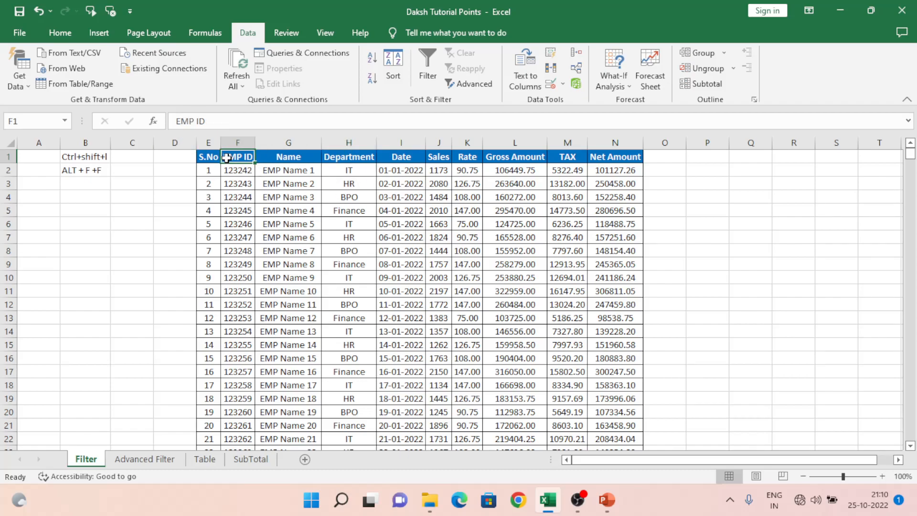
{"action": "key", "text": "alt"}
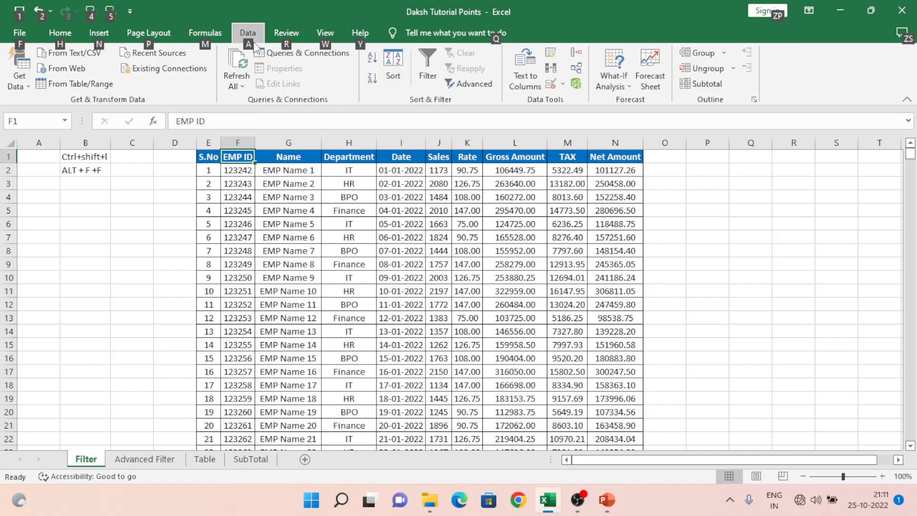
{"action": "key", "text": "a"}
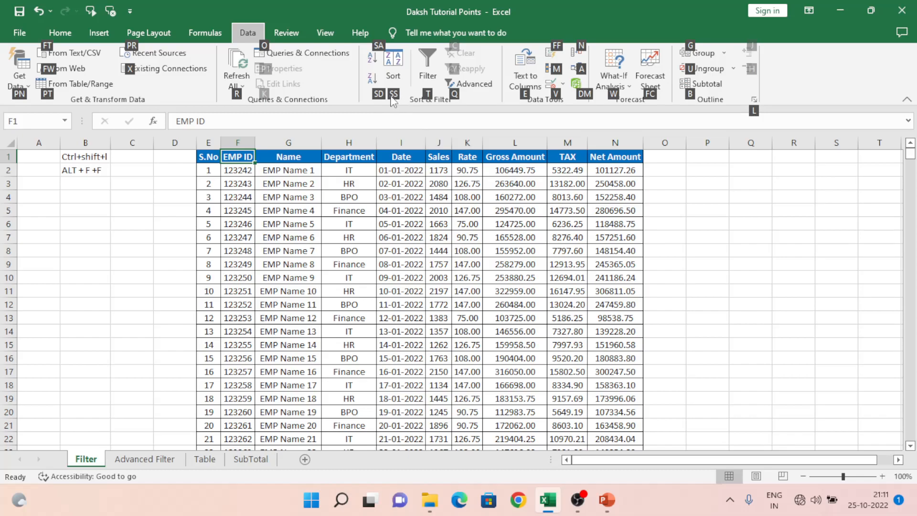
{"action": "key", "text": "s"}
{"action": "key", "text": "d"}
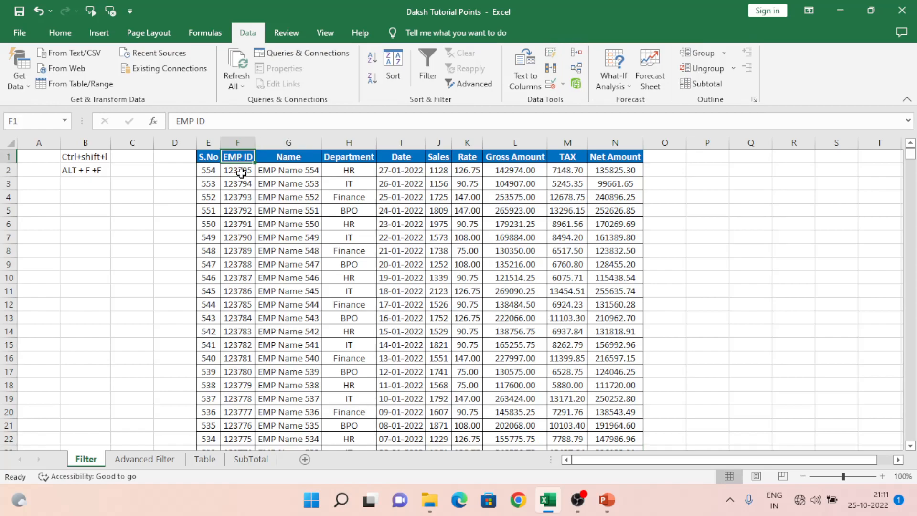
{"action": "left_click", "coordinate": [241, 174]}
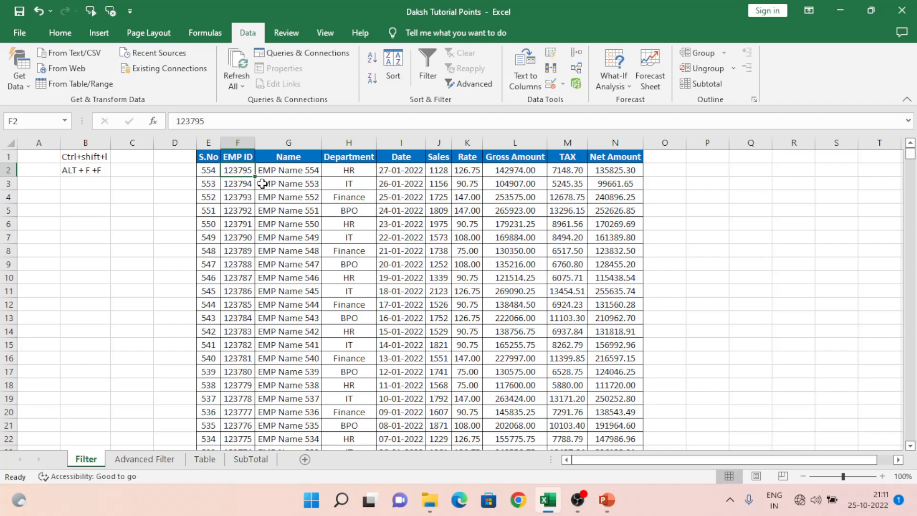
{"action": "key", "text": "ctrl+z"}
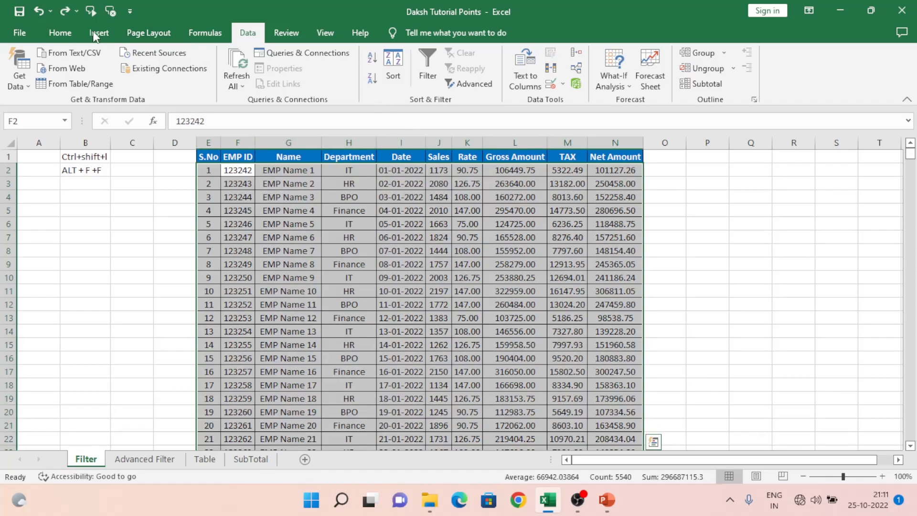
{"action": "left_click", "coordinate": [61, 32]}
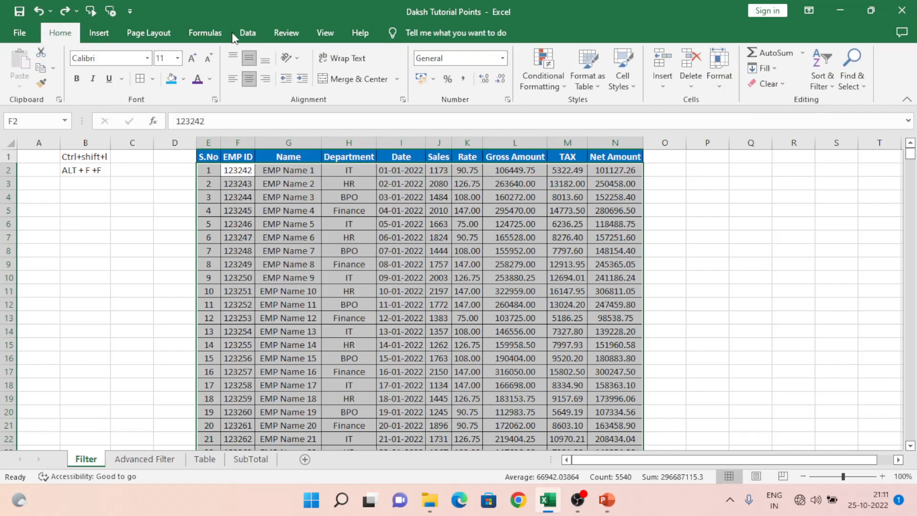
{"action": "left_click", "coordinate": [297, 208]}
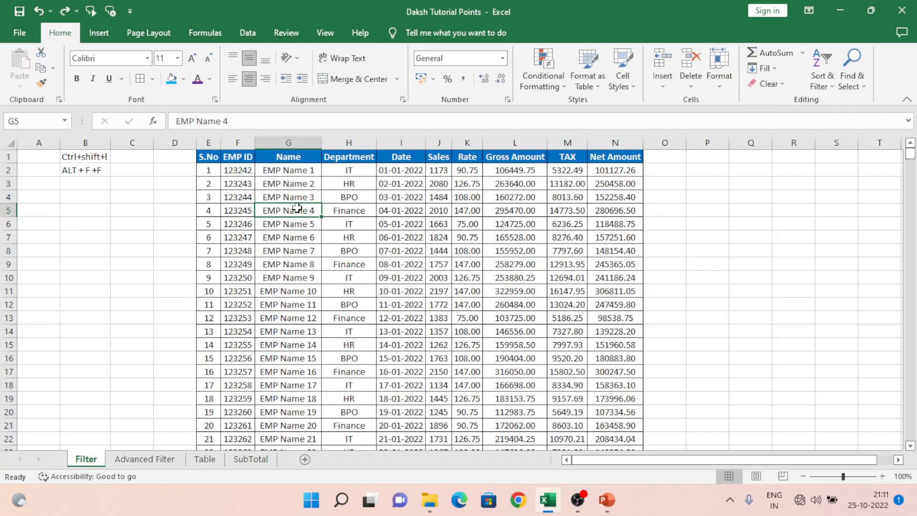
{"action": "key", "text": "alt"}
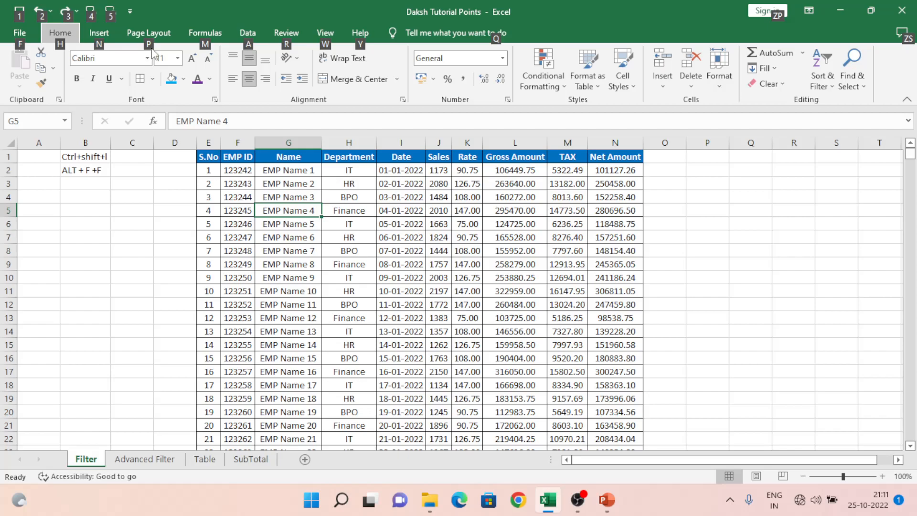
{"action": "key", "text": "n"}
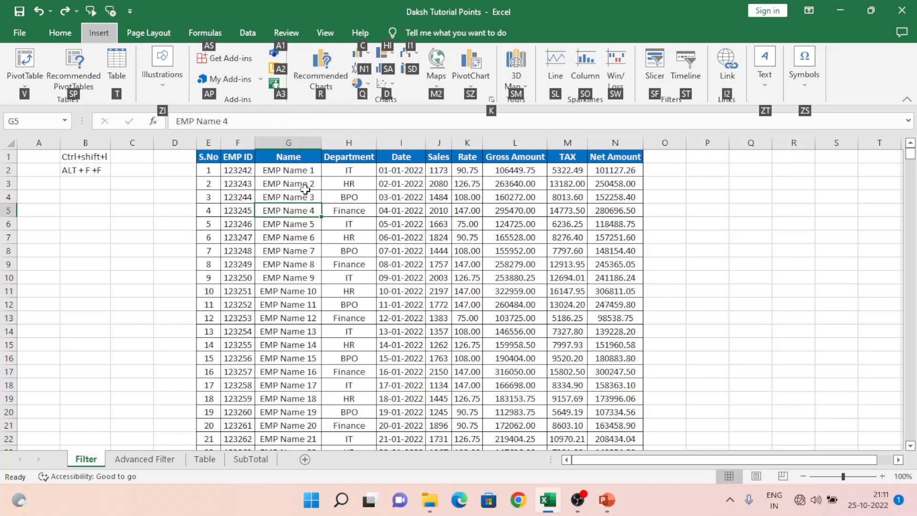
{"action": "key", "text": "Escape"}
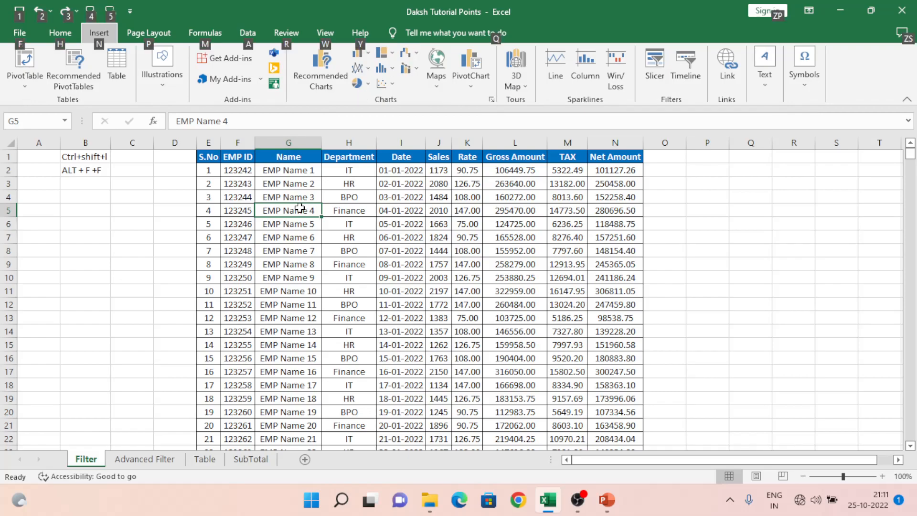
Select the S.No header cell E1 and turn the filter on.
{"action": "left_click", "coordinate": [273, 197]}
{"action": "key", "text": "Up"}
{"action": "key", "text": "Up"}
{"action": "key", "text": "Up"}
{"action": "key", "text": "Left"}
{"action": "key", "text": "Left"}
{"action": "key", "text": "alt+d"}
{"action": "key", "text": "f"}
{"action": "key", "text": "f"}
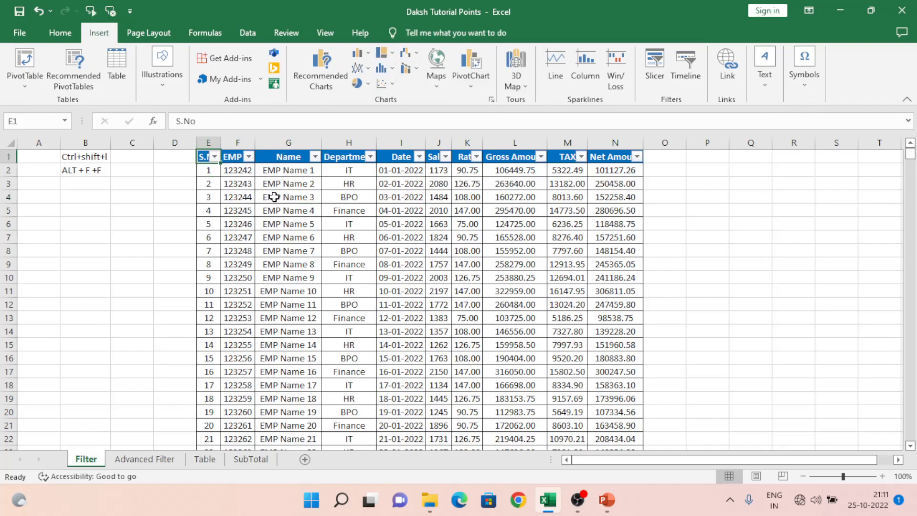
Explore the S.No column's number filters and the Custom AutoFilter operator options, then cancel the dialog.
{"action": "left_click", "coordinate": [208, 173]}
{"action": "left_click", "coordinate": [208, 199]}
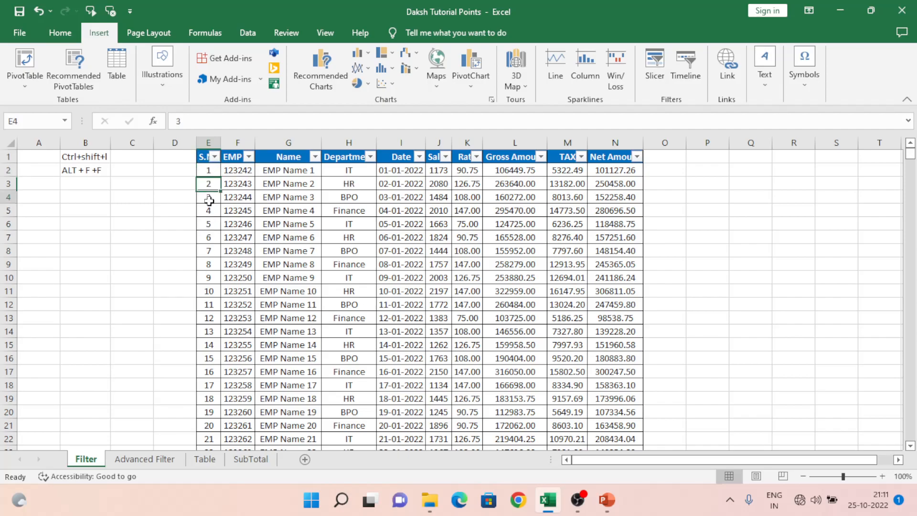
{"action": "left_click", "coordinate": [215, 158]}
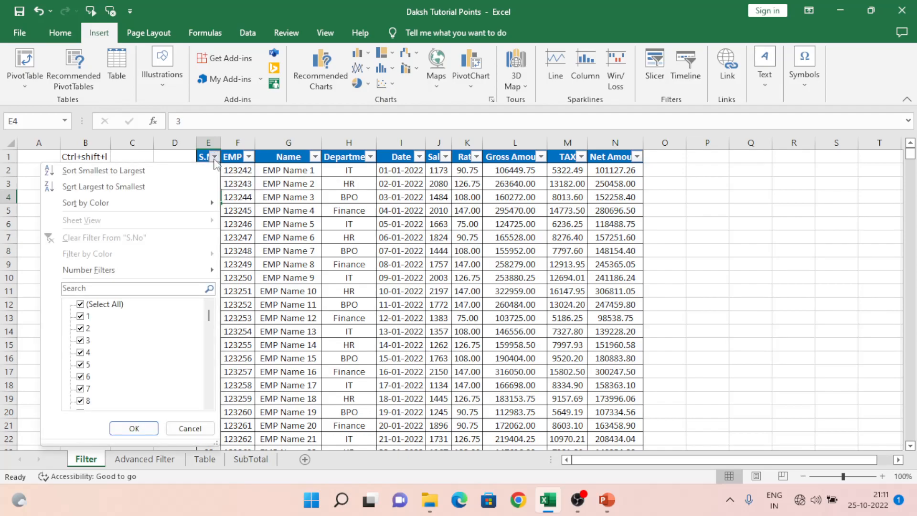
{"action": "mouse_move", "coordinate": [87, 270]}
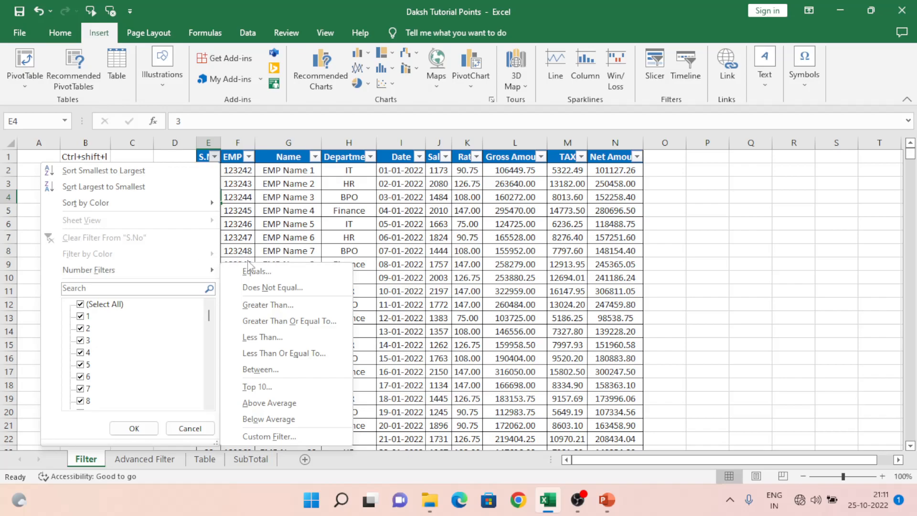
{"action": "mouse_move", "coordinate": [175, 272]}
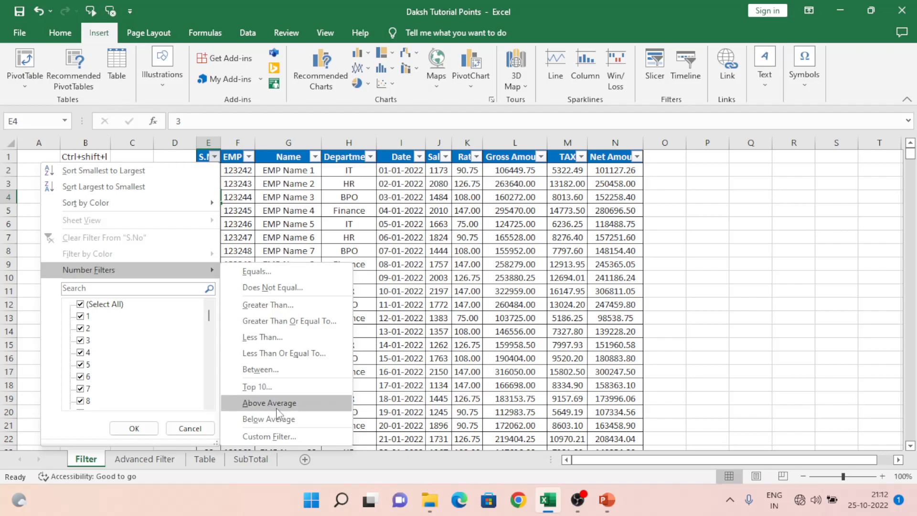
{"action": "left_click", "coordinate": [279, 436]}
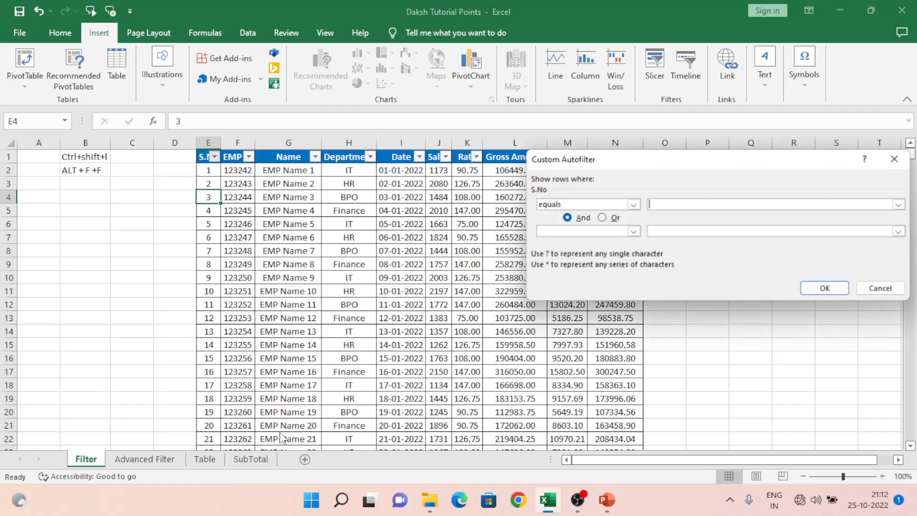
{"action": "left_click", "coordinate": [633, 205]}
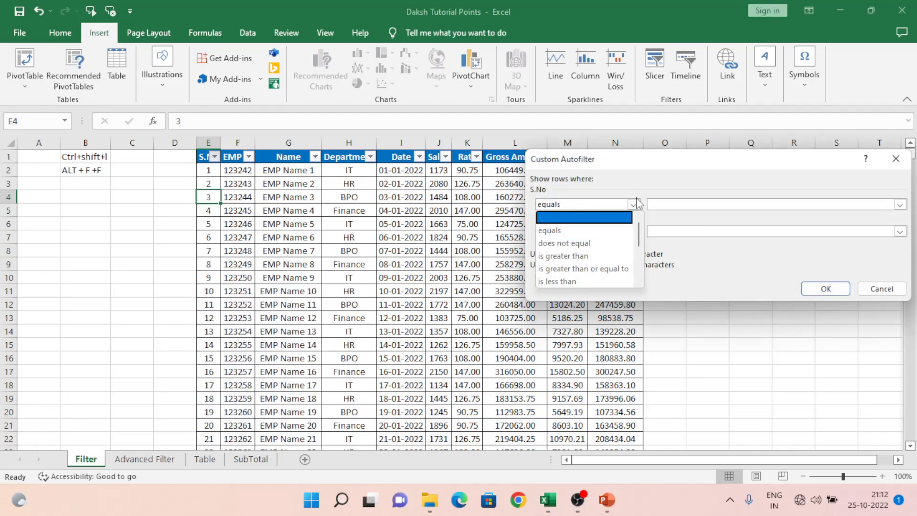
{"action": "left_click", "coordinate": [711, 270]}
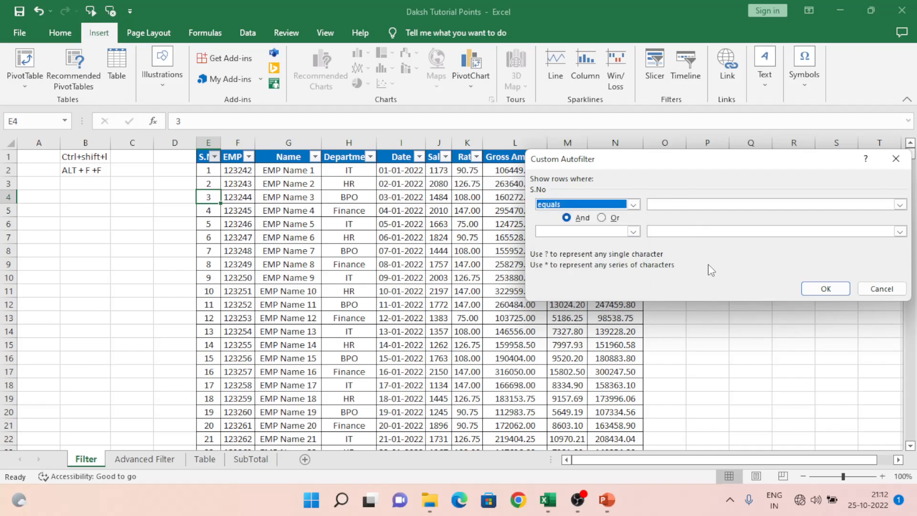
{"action": "left_click", "coordinate": [884, 289]}
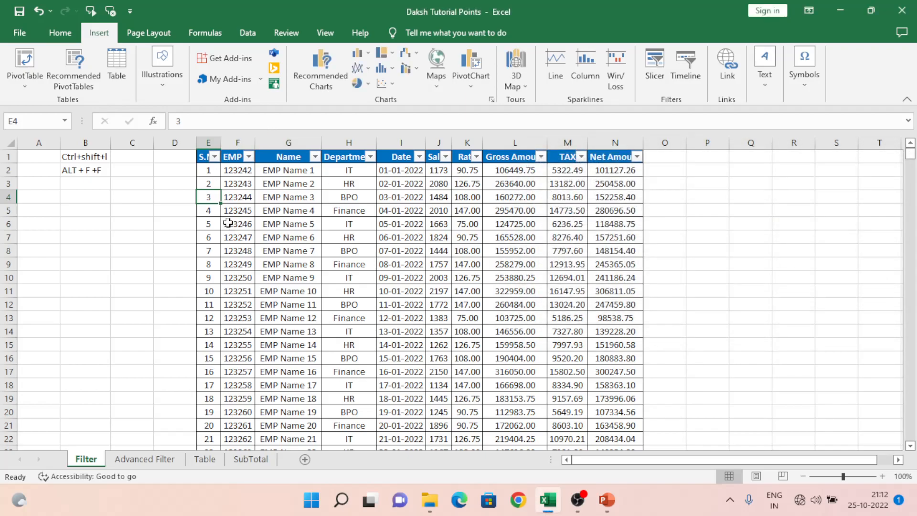
Examine the filter menus of the EMP ID and Name columns, including the text filter options.
{"action": "left_click", "coordinate": [249, 157]}
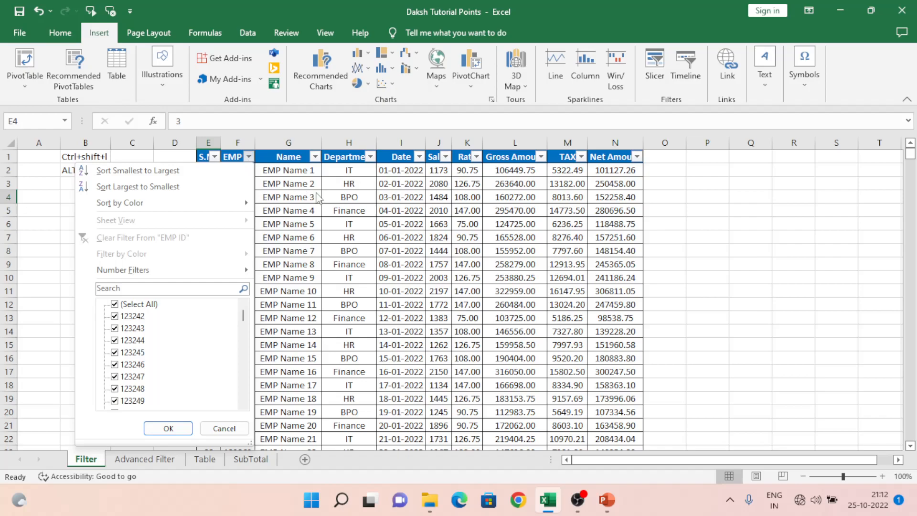
{"action": "key", "text": "Escape"}
{"action": "left_click", "coordinate": [239, 171]}
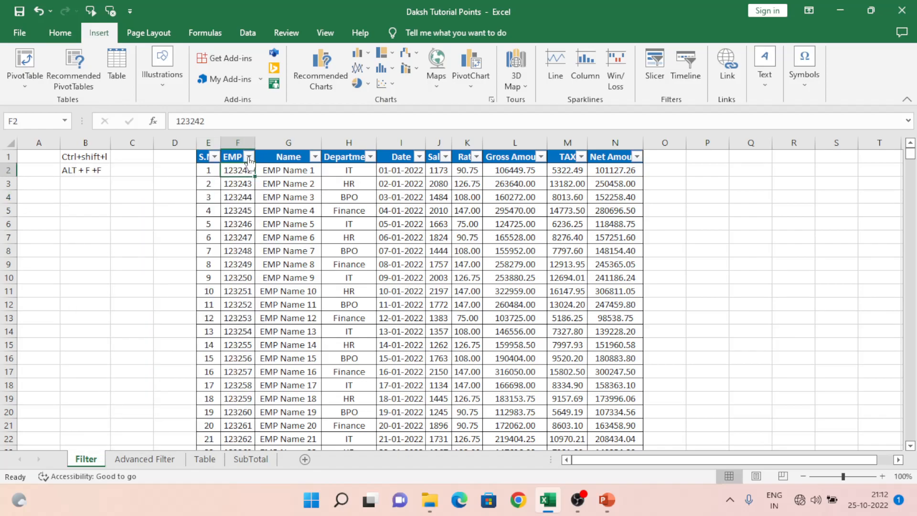
{"action": "left_click", "coordinate": [249, 158]}
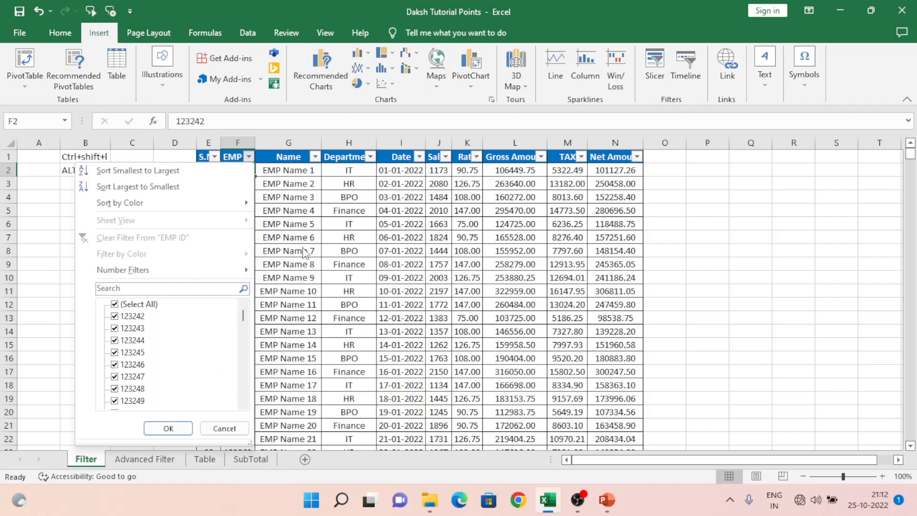
{"action": "left_click", "coordinate": [296, 158]}
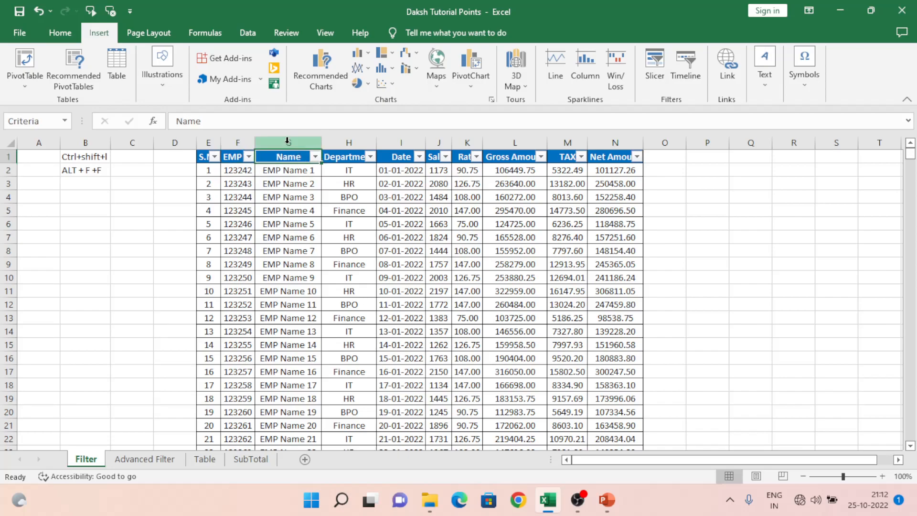
{"action": "left_click", "coordinate": [285, 140]}
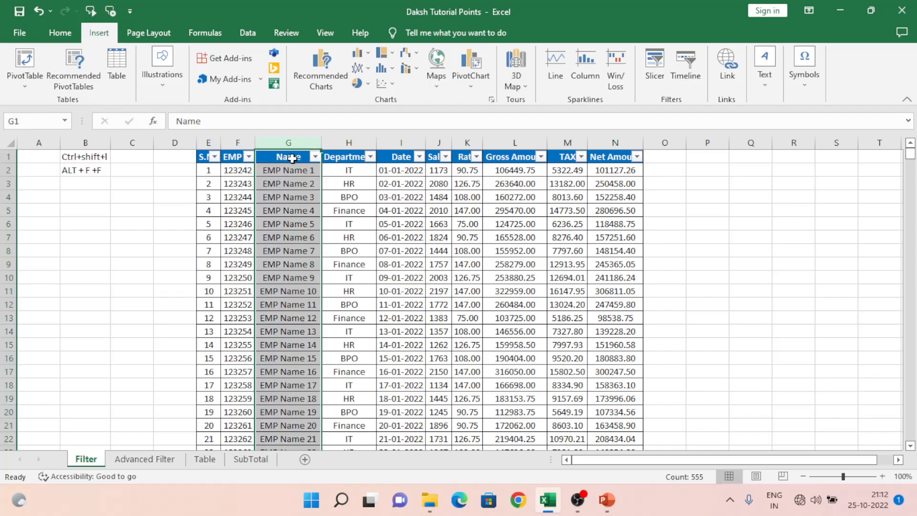
{"action": "left_click", "coordinate": [288, 157]}
{"action": "left_click", "coordinate": [315, 157]}
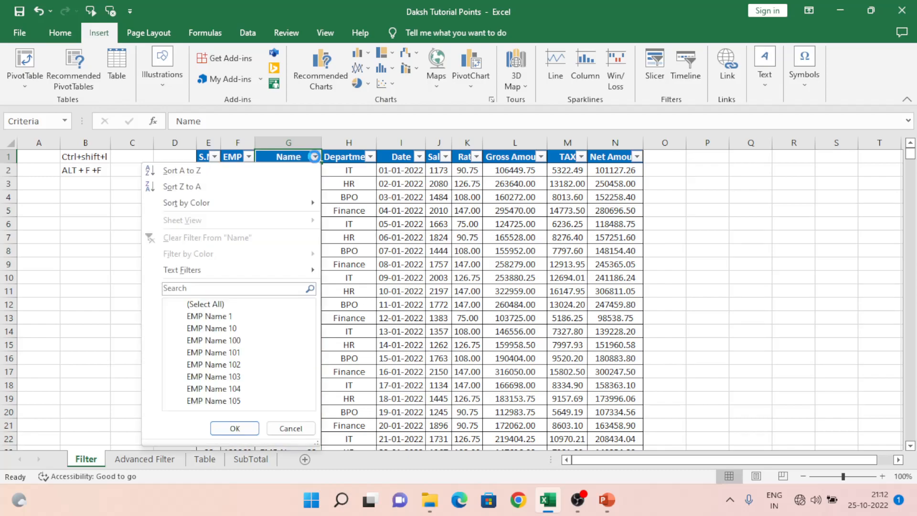
{"action": "mouse_move", "coordinate": [199, 272]}
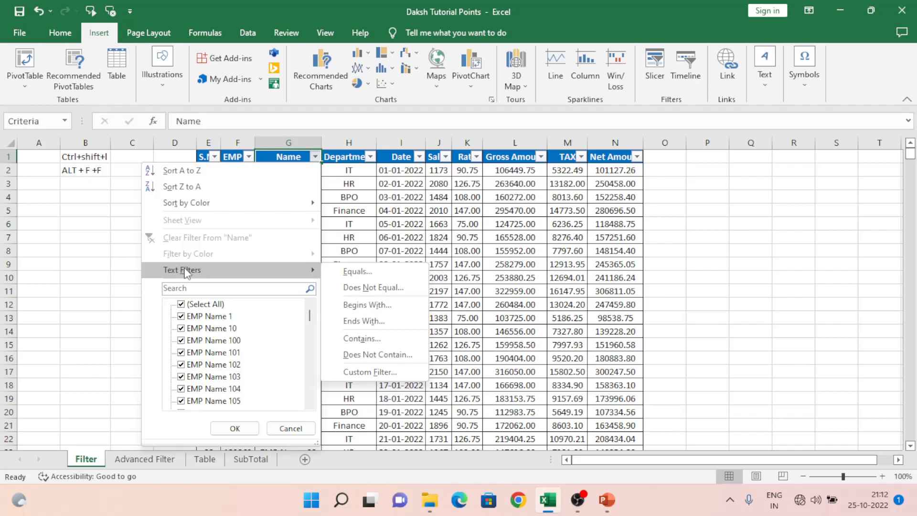
{"action": "left_click", "coordinate": [352, 201]}
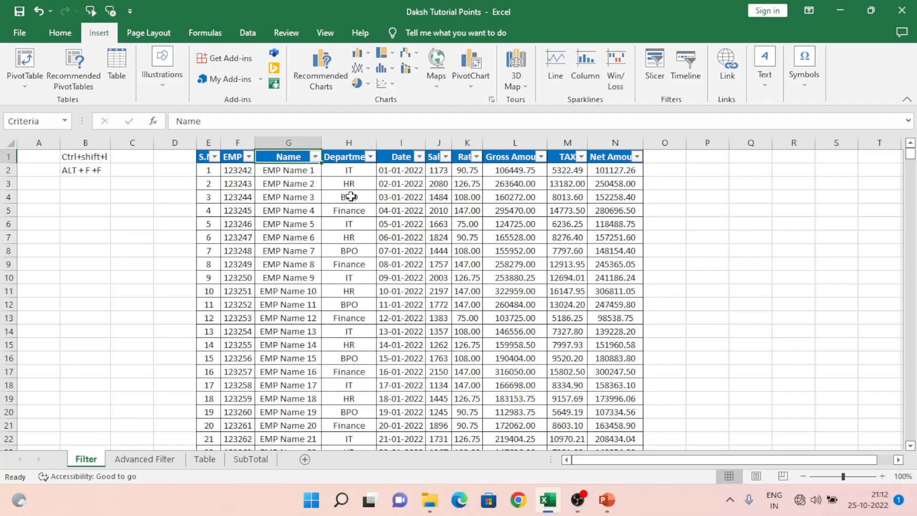
Examine the filter menus of the EMP ID, Department and Date columns, including their number, text and date filter options.
{"action": "left_click", "coordinate": [249, 157]}
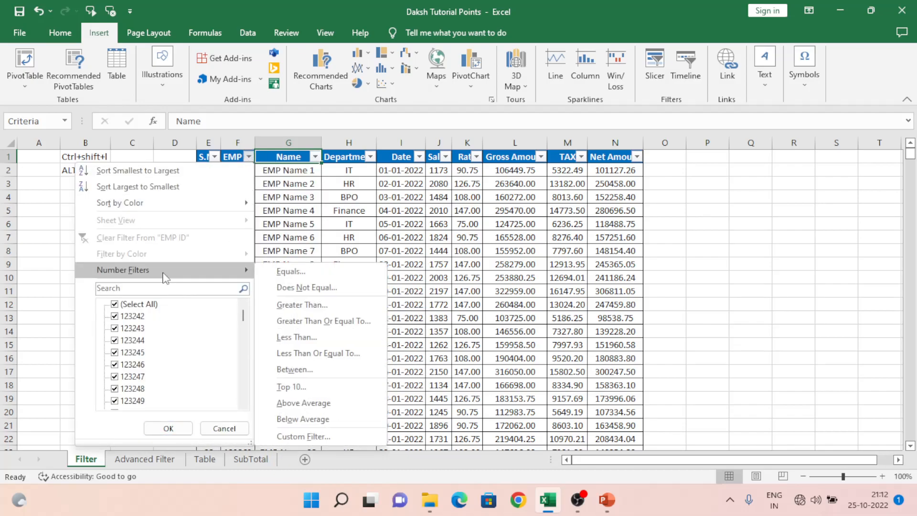
{"action": "left_click", "coordinate": [347, 183]}
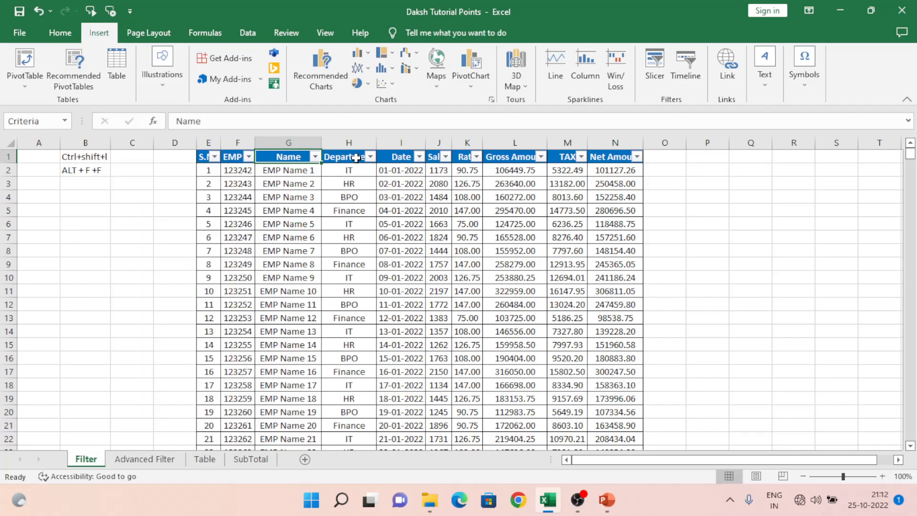
{"action": "left_click", "coordinate": [356, 159]}
{"action": "left_click", "coordinate": [370, 157]}
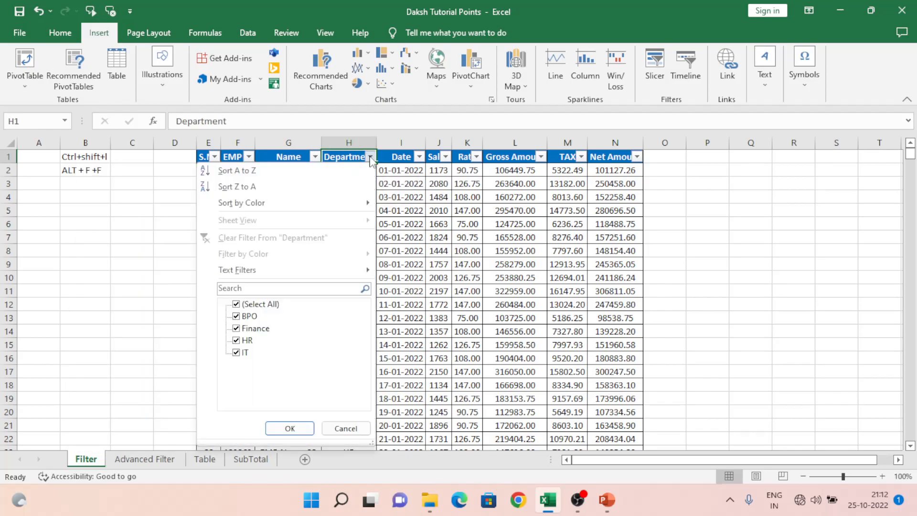
{"action": "left_click", "coordinate": [428, 234]}
{"action": "left_click", "coordinate": [401, 156]}
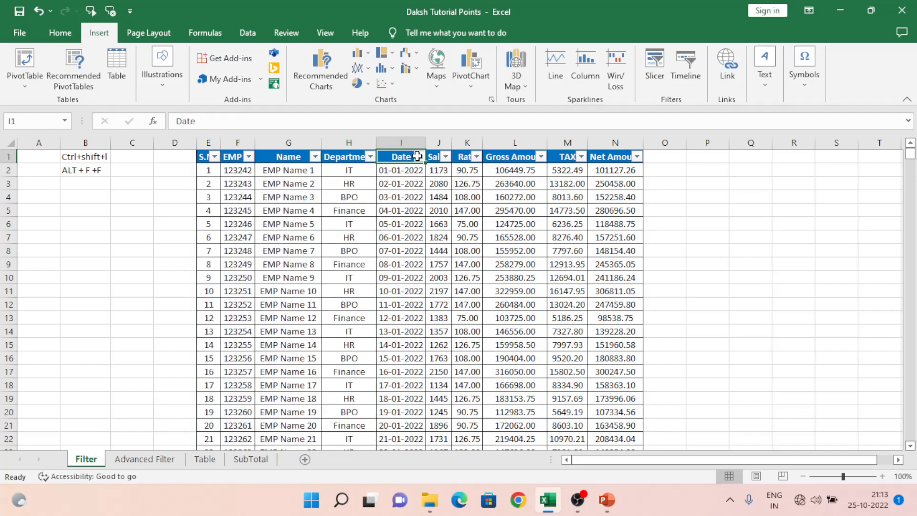
{"action": "left_click", "coordinate": [419, 157]}
{"action": "mouse_move", "coordinate": [316, 271]}
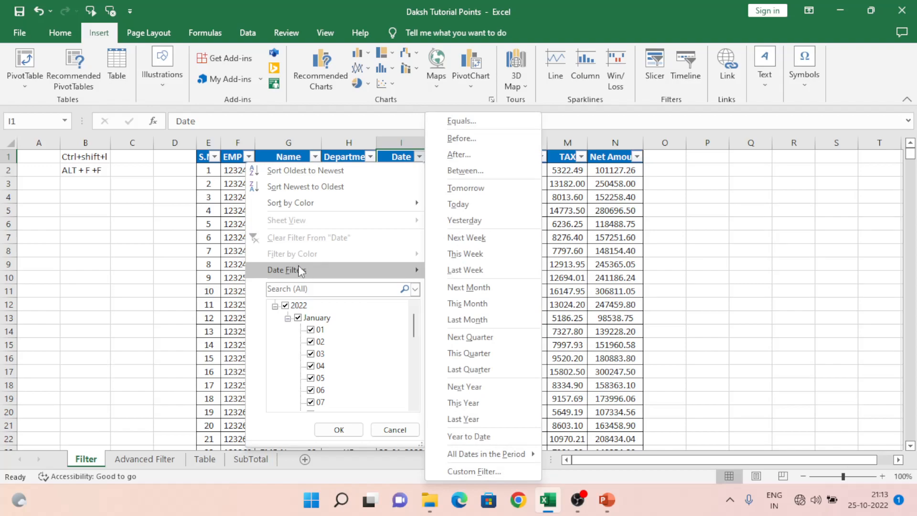
{"action": "left_click", "coordinate": [597, 239]}
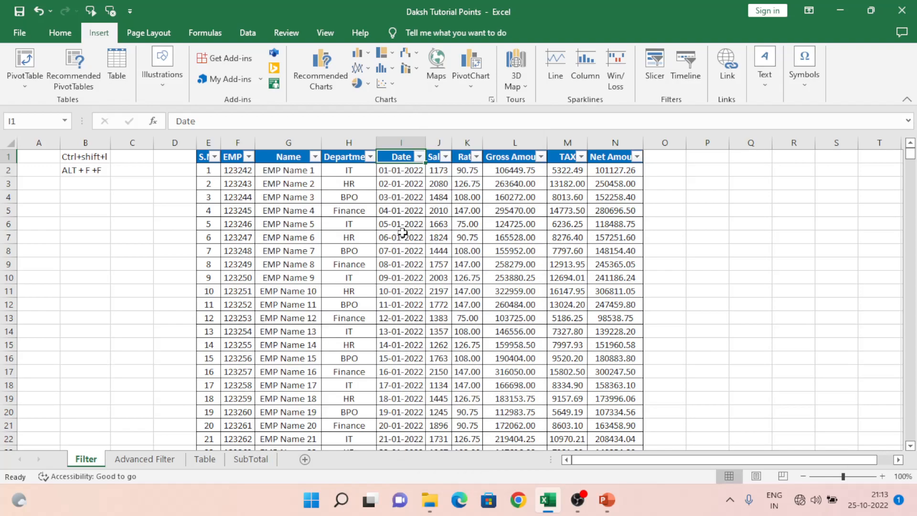
Filter the Date column to show only January dates using All Dates in the Period.
{"action": "left_click", "coordinate": [403, 142]}
{"action": "left_click", "coordinate": [411, 179]}
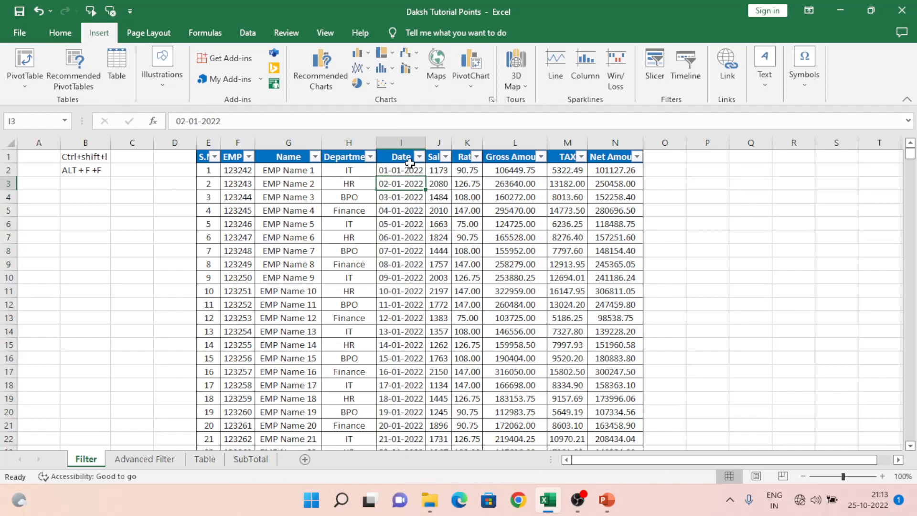
{"action": "left_click", "coordinate": [420, 158]}
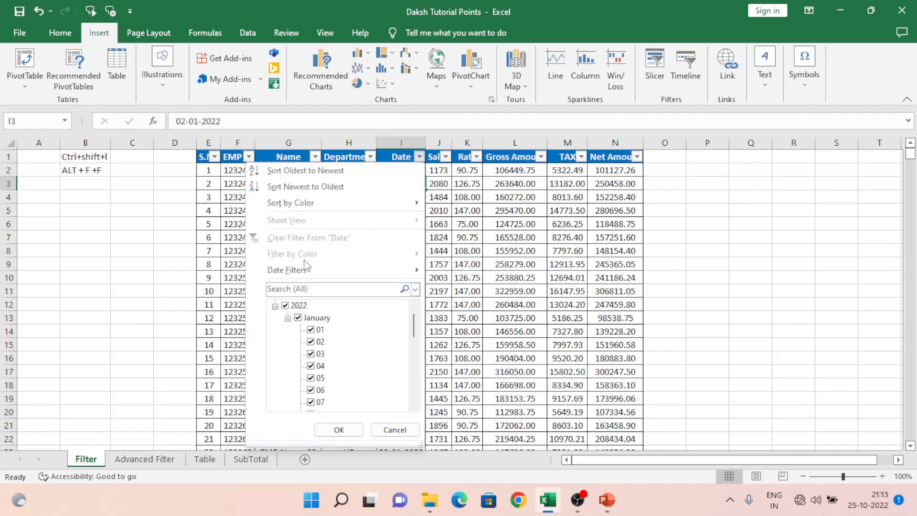
{"action": "mouse_move", "coordinate": [298, 272]}
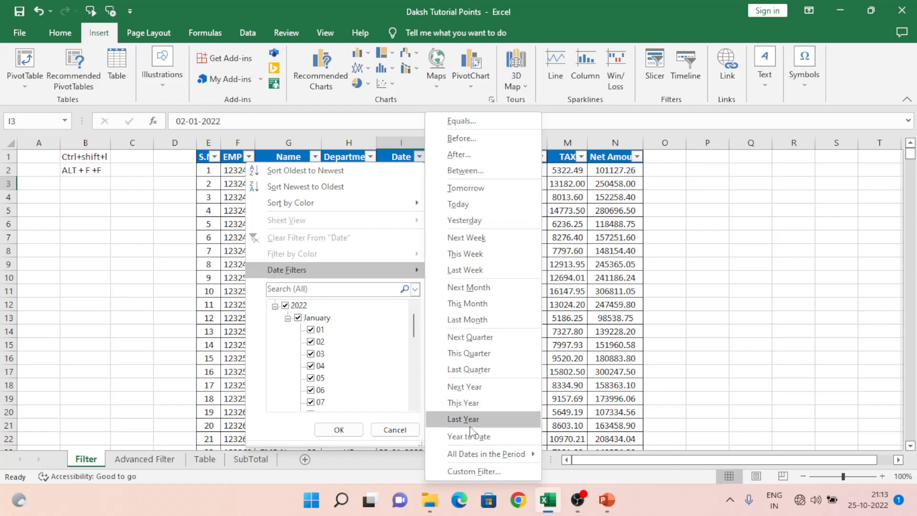
{"action": "mouse_move", "coordinate": [480, 456]}
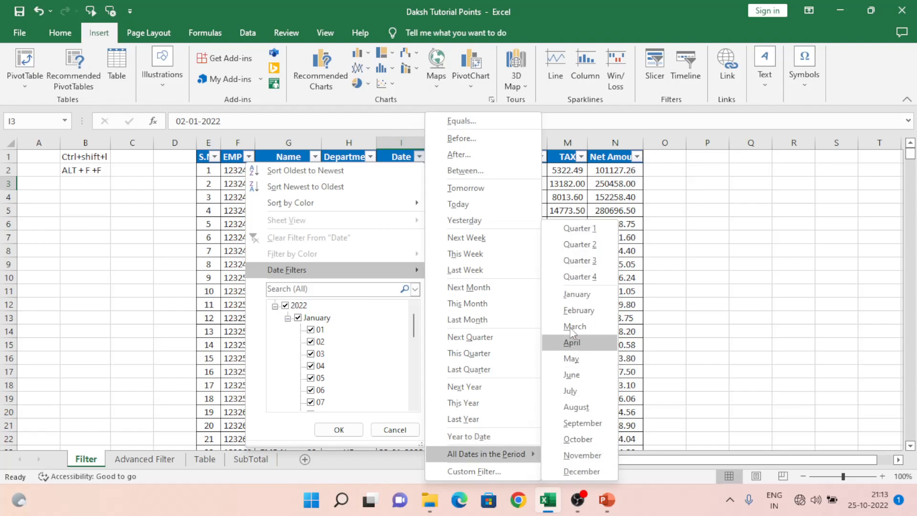
{"action": "left_click", "coordinate": [569, 294]}
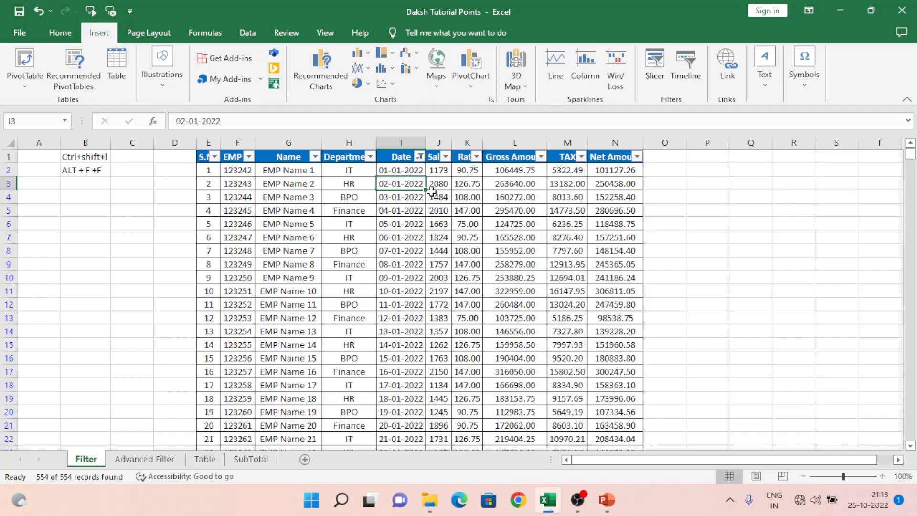
Filter the Date column to February dates using All Dates in the Period, then clear the filter from Date.
{"action": "left_click", "coordinate": [418, 159]}
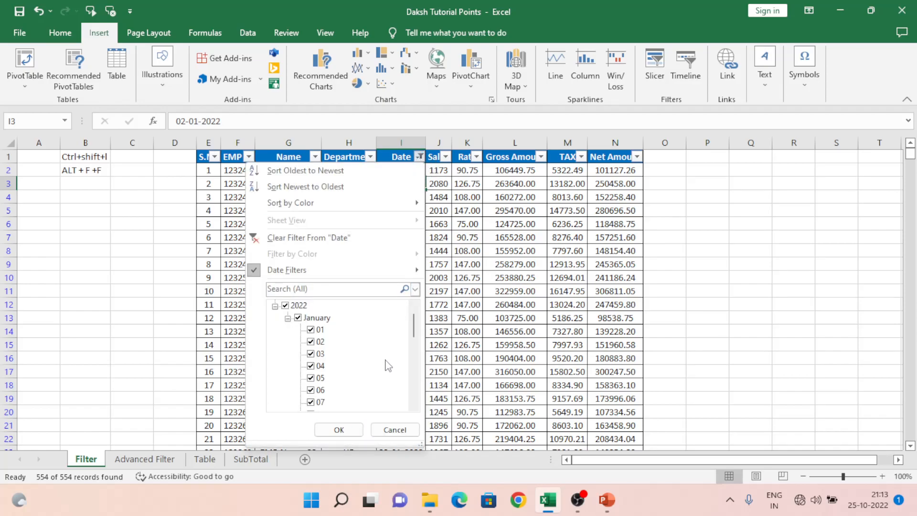
{"action": "mouse_move", "coordinate": [342, 272]}
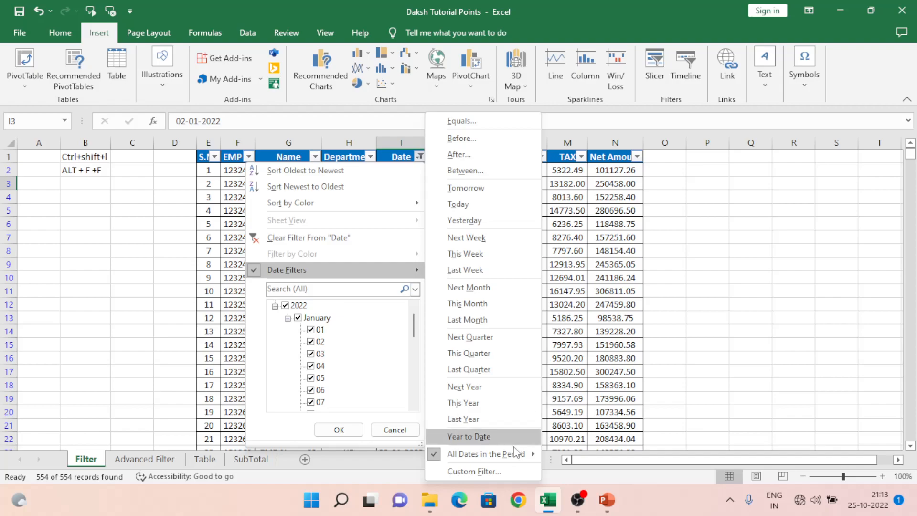
{"action": "mouse_move", "coordinate": [511, 448]}
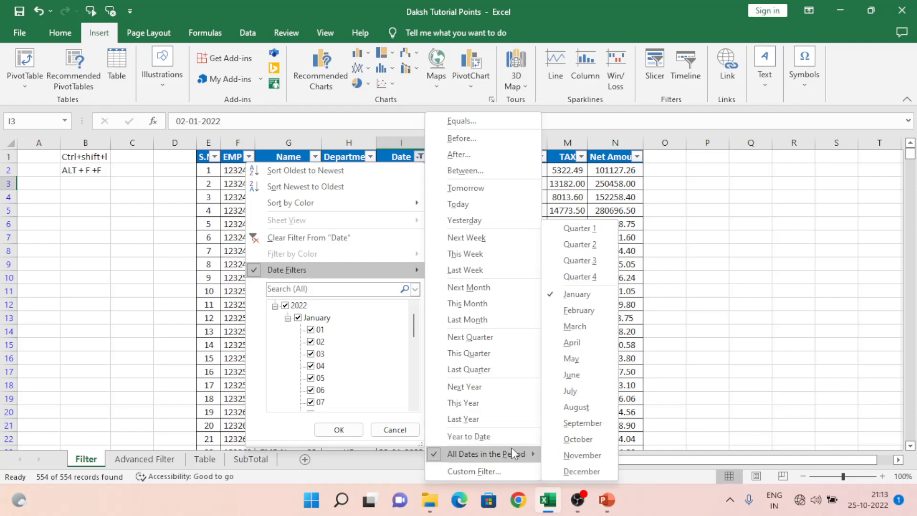
{"action": "left_click", "coordinate": [574, 311]}
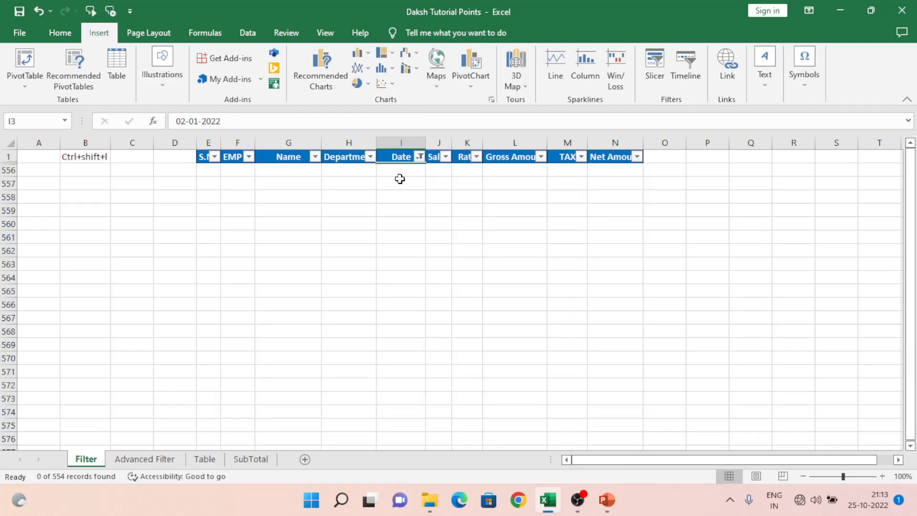
{"action": "left_click", "coordinate": [419, 157]}
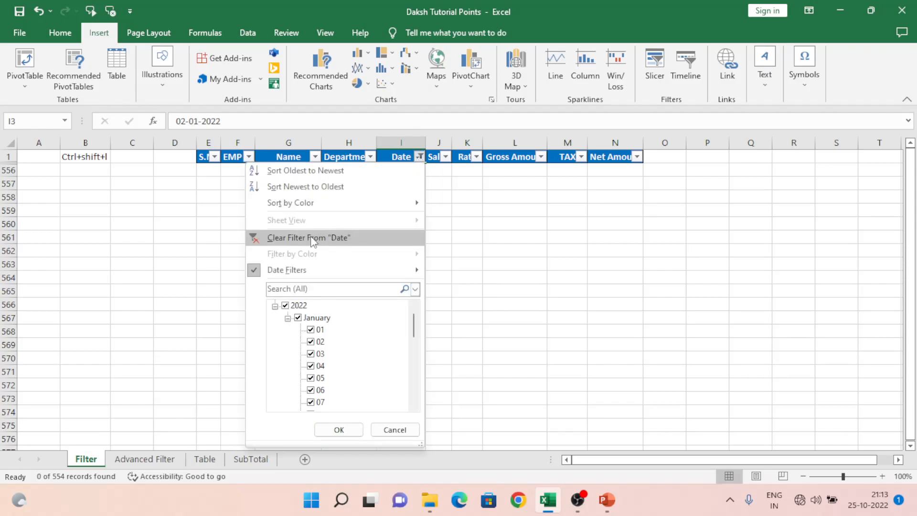
{"action": "left_click", "coordinate": [315, 237]}
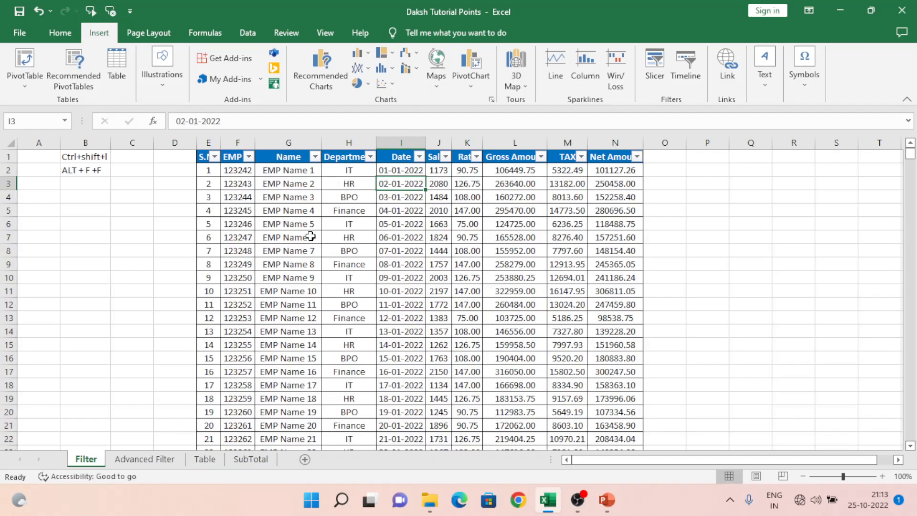
Open the Sales column's Custom AutoFilter, try operators does not equal Or equals, then cancel the dialog.
{"action": "left_click", "coordinate": [400, 156]}
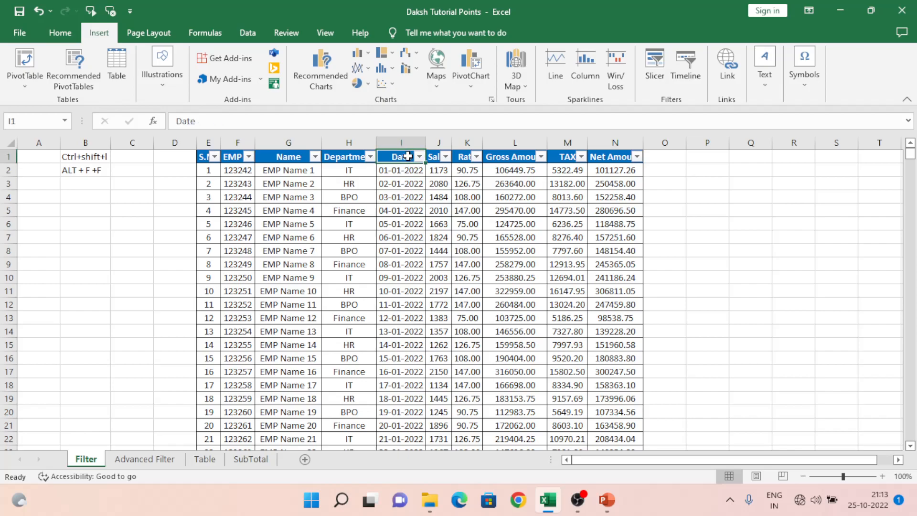
{"action": "left_click", "coordinate": [444, 156]}
{"action": "mouse_move", "coordinate": [403, 273]}
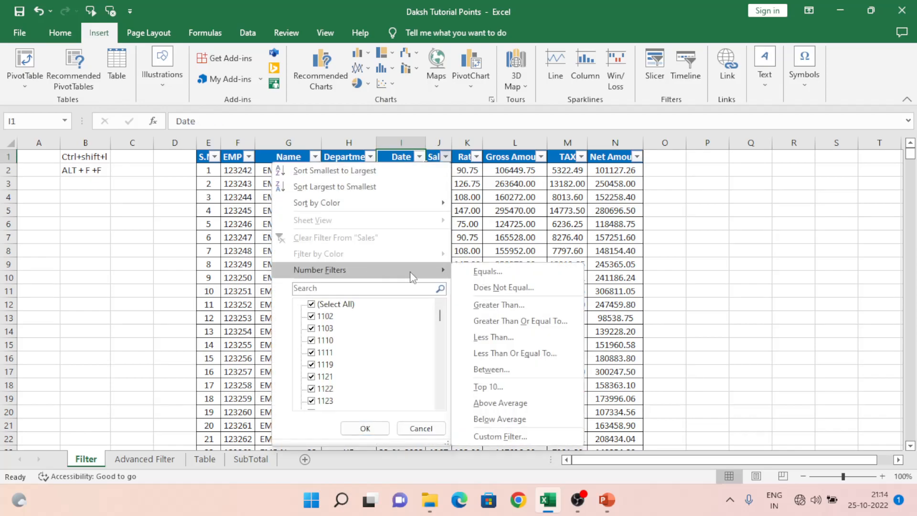
{"action": "left_click", "coordinate": [500, 437]}
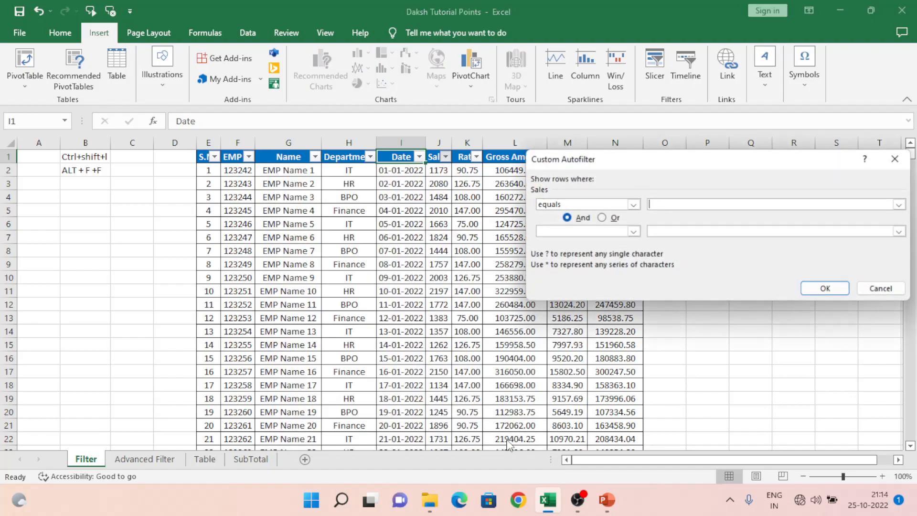
{"action": "left_click", "coordinate": [634, 205]}
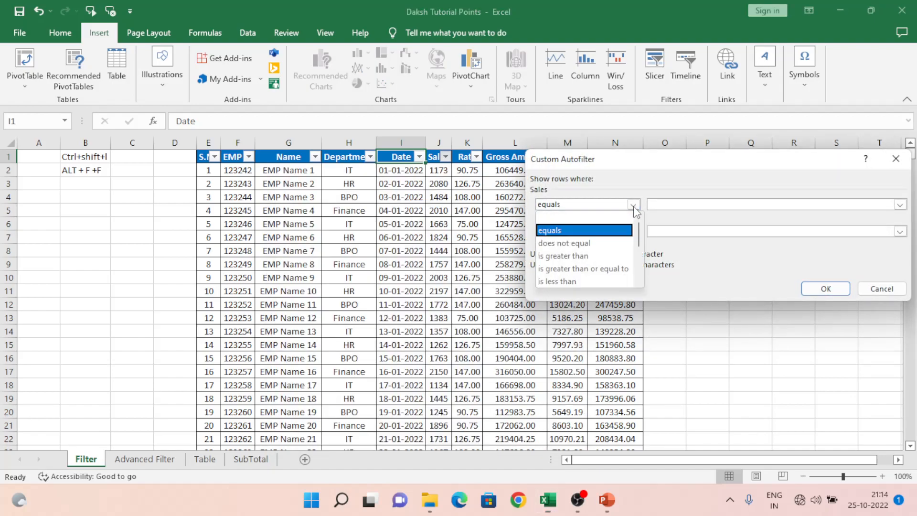
{"action": "left_click", "coordinate": [564, 244]}
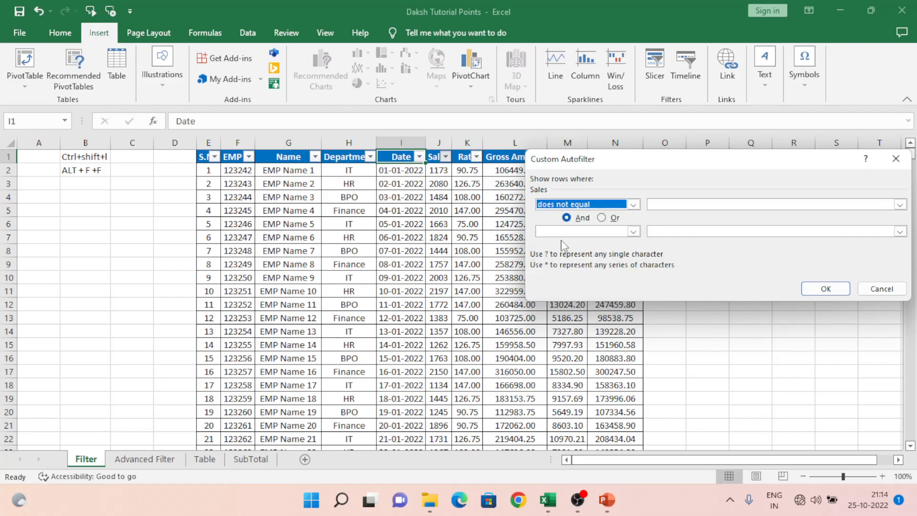
{"action": "left_click", "coordinate": [605, 221]}
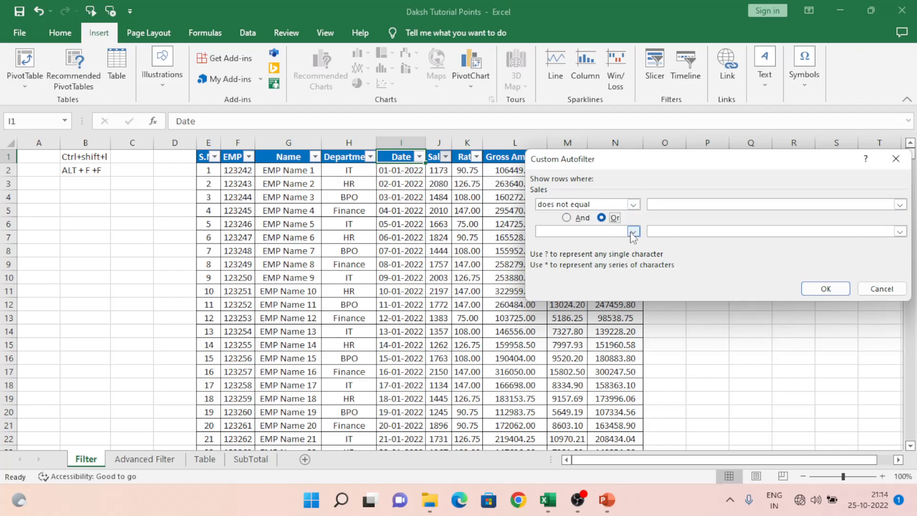
{"action": "left_click", "coordinate": [634, 231]}
{"action": "left_click", "coordinate": [561, 262]}
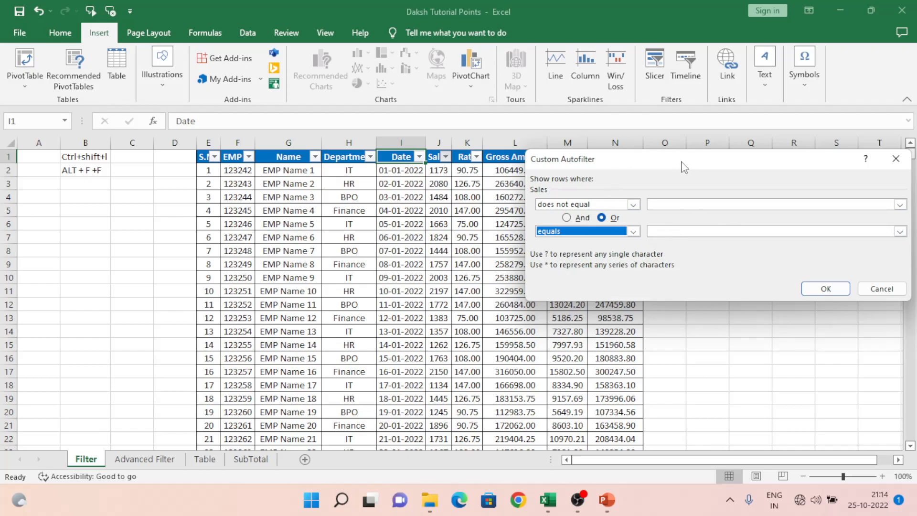
{"action": "left_click_drag", "start_coordinate": [684, 167], "coordinate": [486, 169]}
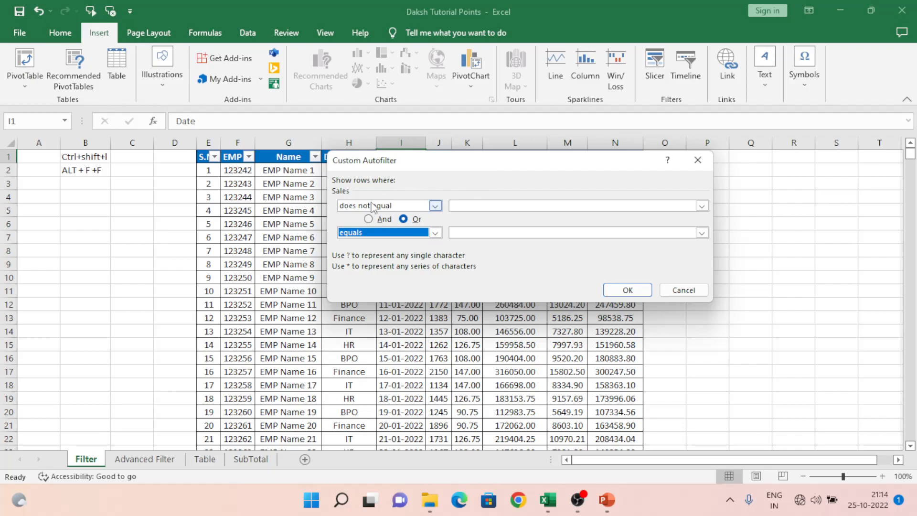
{"action": "left_click", "coordinate": [466, 210]}
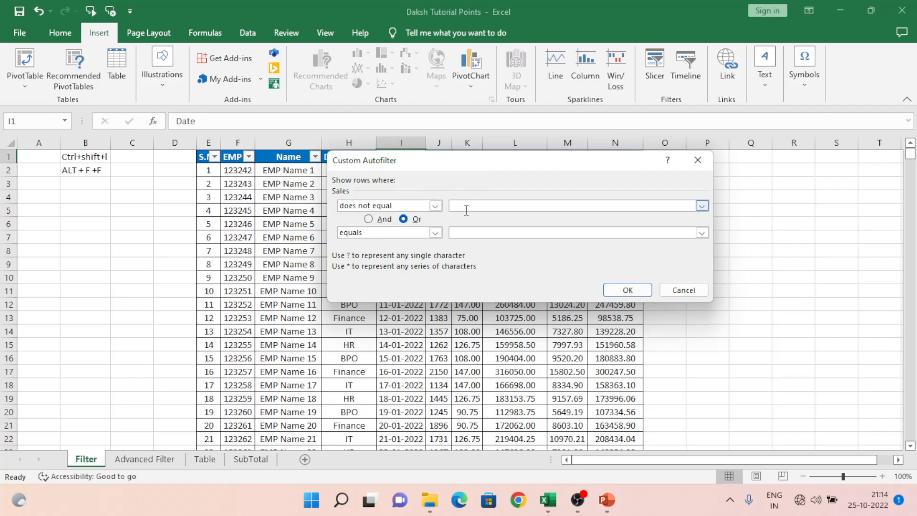
{"action": "left_click", "coordinate": [684, 290]}
Move to the Gross Amount header and turn off the AutoFilter with the Data access-key sequence.
{"action": "key", "text": "Right"}
{"action": "key", "text": "Right"}
{"action": "key", "text": "Right"}
{"action": "key", "text": "Right"}
{"action": "key", "text": "Left"}
{"action": "key", "text": "alt+d"}
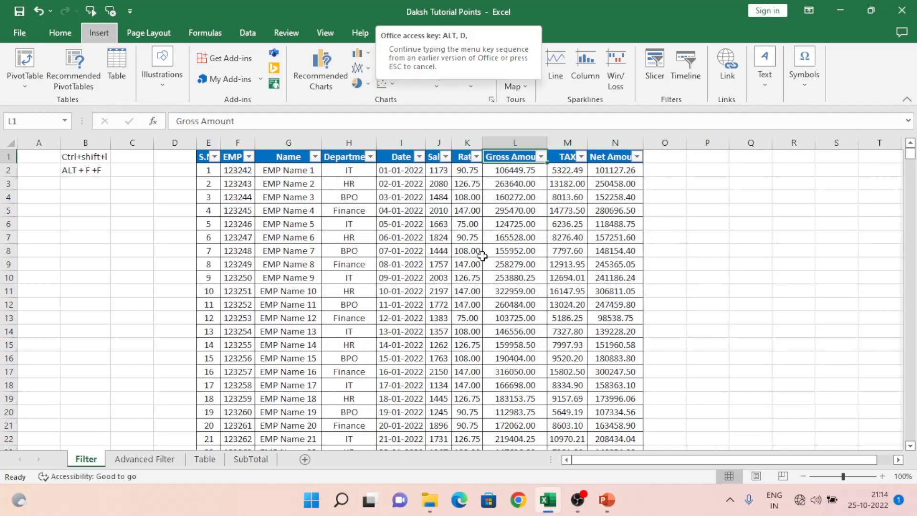
{"action": "key", "text": "f"}
{"action": "key", "text": "f"}
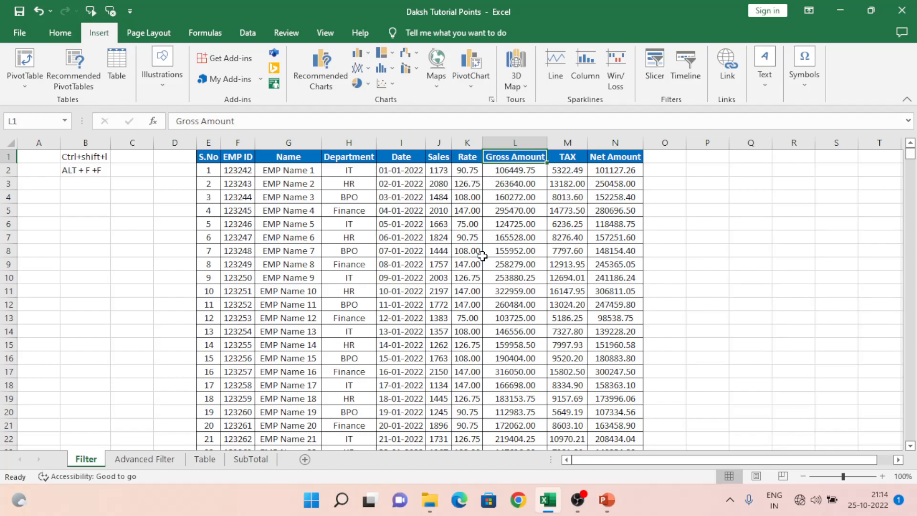
Select the whole table from the S.No header and turn the filter back on with the keyboard shortcut.
{"action": "key", "text": "Left"}
{"action": "key", "text": "Left"}
{"action": "key", "text": "Left"}
{"action": "key", "text": "Left"}
{"action": "key", "text": "Left"}
{"action": "key", "text": "Left"}
{"action": "key", "text": "Left"}
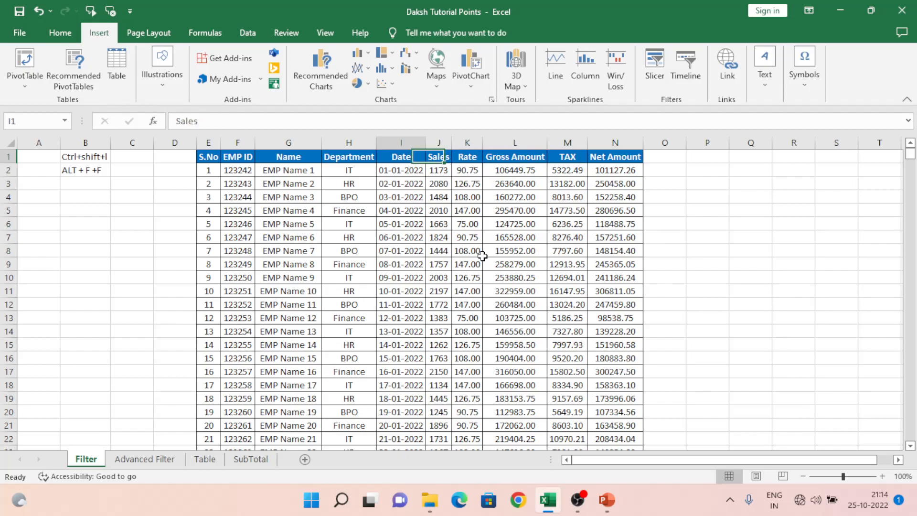
{"action": "key", "text": "Right"}
{"action": "key", "text": "Left"}
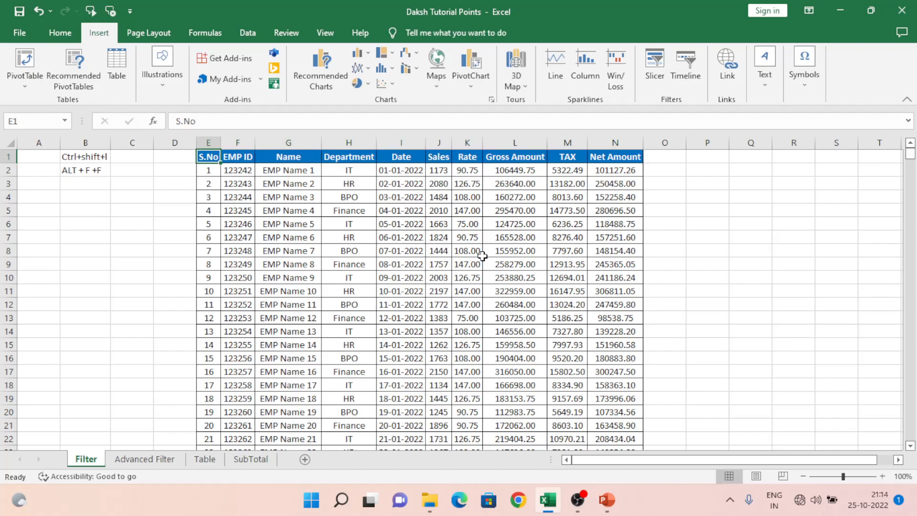
{"action": "key", "text": "ctrl+shift+Right"}
{"action": "key", "text": "ctrl+shift+Down"}
{"action": "key", "text": "ctrl+Up"}
{"action": "key", "text": "Down"}
{"action": "key", "text": "Up"}
{"action": "key", "text": "ctrl+shift+Right"}
{"action": "key", "text": "ctrl+shift+Down"}
{"action": "key", "text": "alt+d"}
{"action": "key", "text": "Escape"}
{"action": "key", "text": "ctrl+shift+l"}
{"action": "key", "text": "ctrl+Up"}
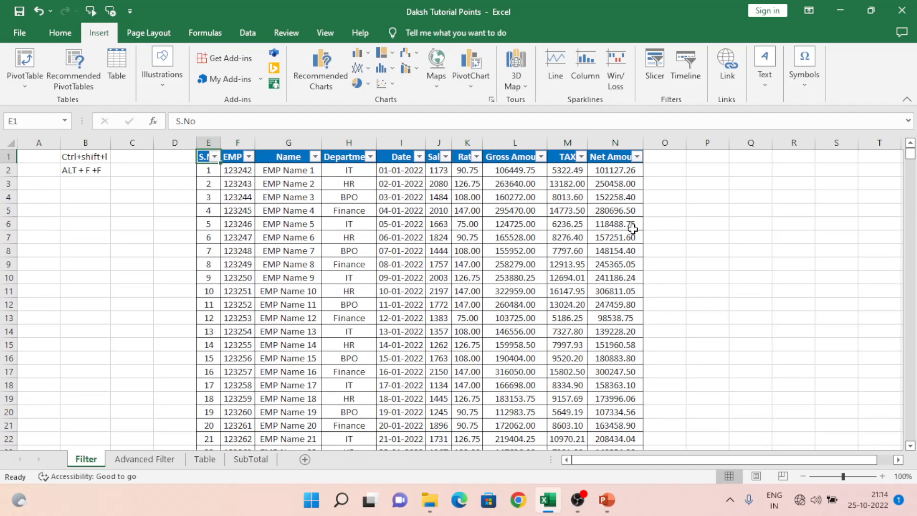
Open and close the Name column's filter menu, then turn AutoFilter off again with the access-key sequence.
{"action": "left_click", "coordinate": [285, 157]}
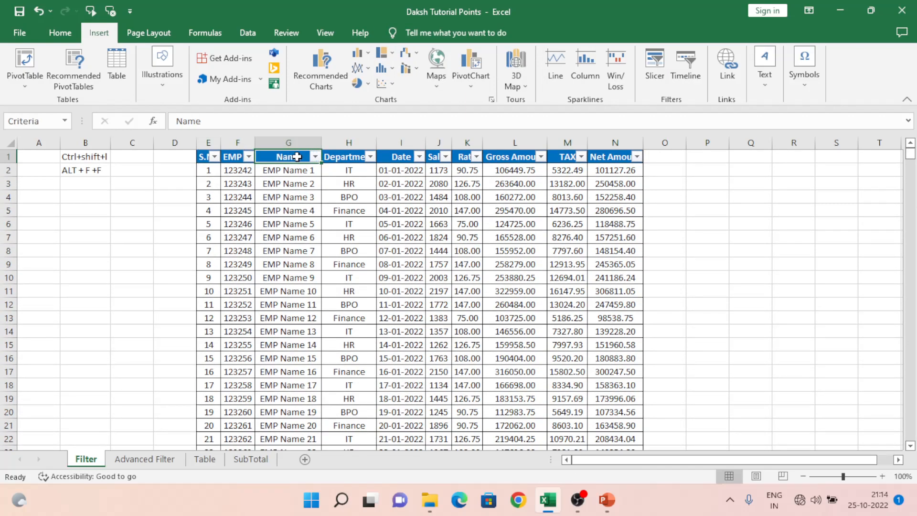
{"action": "left_click", "coordinate": [315, 157]}
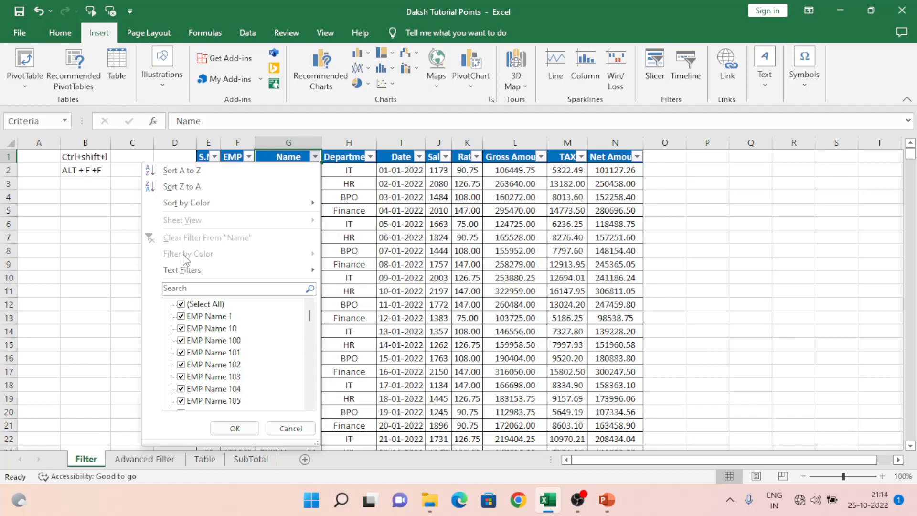
{"action": "left_click", "coordinate": [463, 196]}
{"action": "key", "text": "alt+d"}
{"action": "key", "text": "f"}
{"action": "key", "text": "f"}
Select the rows for S.No 2 to 6 across all table columns and fill them with blue.
{"action": "key", "text": "Down"}
{"action": "key", "text": "Left"}
{"action": "key", "text": "Left"}
{"action": "key", "text": "Down"}
{"action": "key", "text": "shift+Down"}
{"action": "key", "text": "shift+Down"}
{"action": "key", "text": "shift+Down"}
{"action": "key", "text": "shift+Down"}
{"action": "key", "text": "shift+Right"}
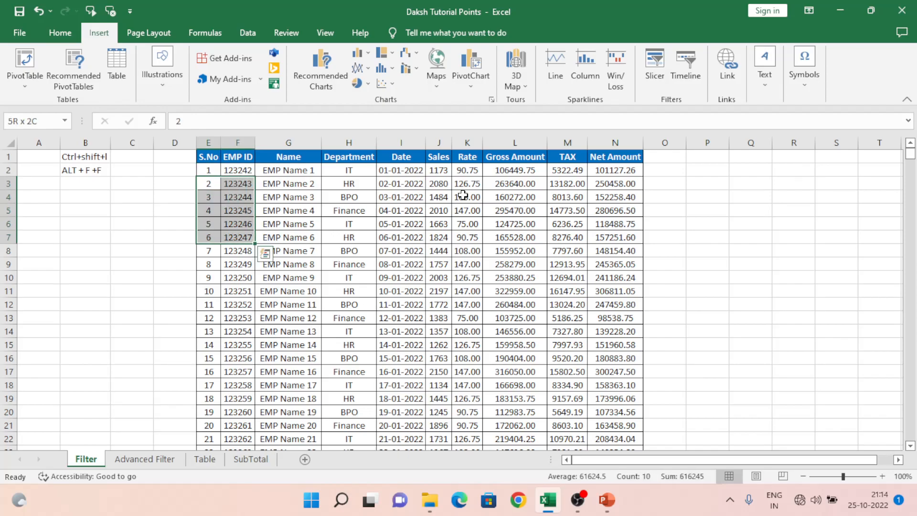
{"action": "key", "text": "shift+Right"}
{"action": "key", "text": "shift+Right"}
{"action": "key", "text": "shift+Right"}
{"action": "key", "text": "shift+Right"}
{"action": "key", "text": "shift+Right"}
{"action": "key", "text": "shift+Right"}
{"action": "key", "text": "shift+Right"}
{"action": "key", "text": "shift+Right"}
{"action": "key", "text": "shift+Right"}
{"action": "key", "text": "shift+Left"}
{"action": "key", "text": "shift+Left"}
{"action": "key", "text": "shift+Right"}
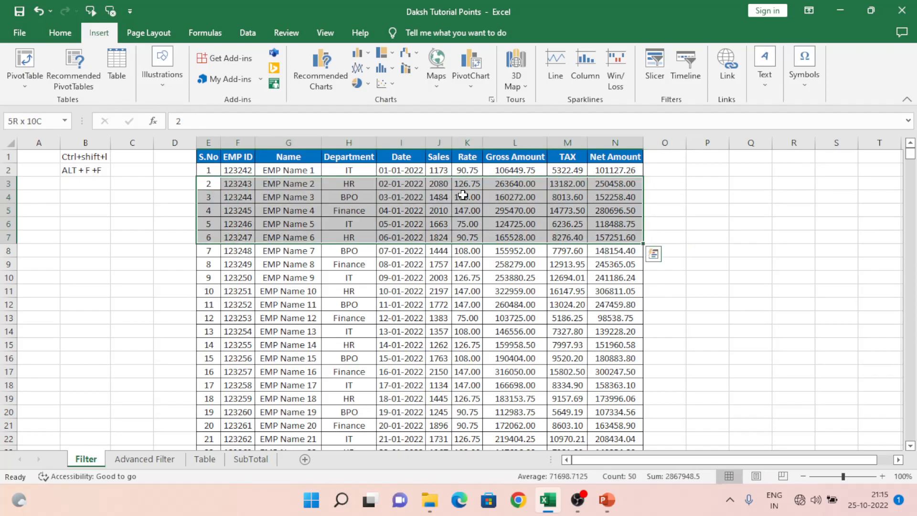
{"action": "left_click", "coordinate": [67, 34]}
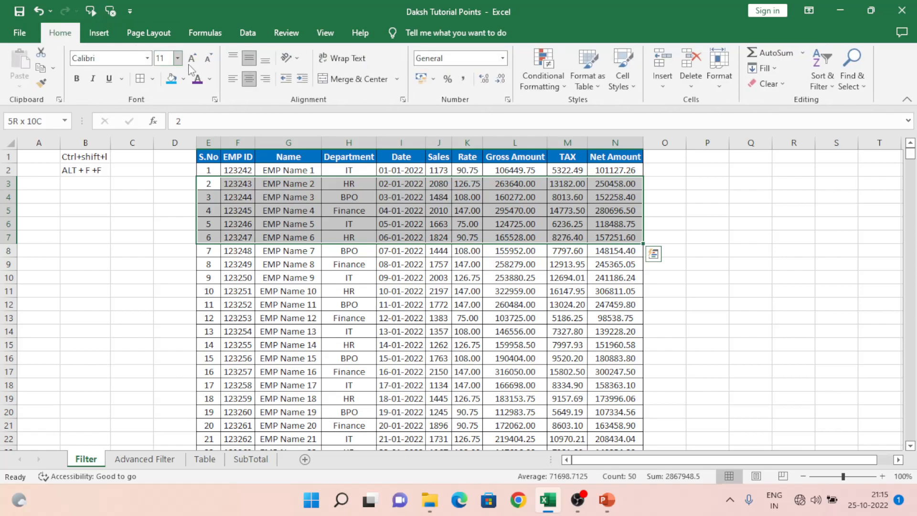
{"action": "left_click", "coordinate": [171, 79]}
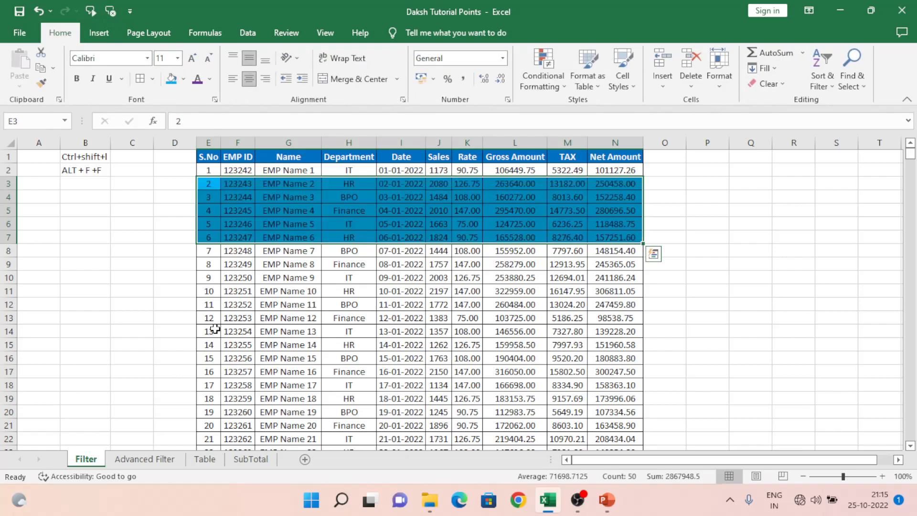
Select the rows for S.No 13 to 16 across the table and fill them with the same blue.
{"action": "left_click", "coordinate": [208, 327]}
{"action": "key", "text": "shift+Down"}
{"action": "key", "text": "shift+Down"}
{"action": "key", "text": "shift+Down"}
{"action": "key", "text": "shift+Right"}
{"action": "key", "text": "shift+Right"}
{"action": "key", "text": "shift+Right"}
{"action": "key", "text": "shift+Right"}
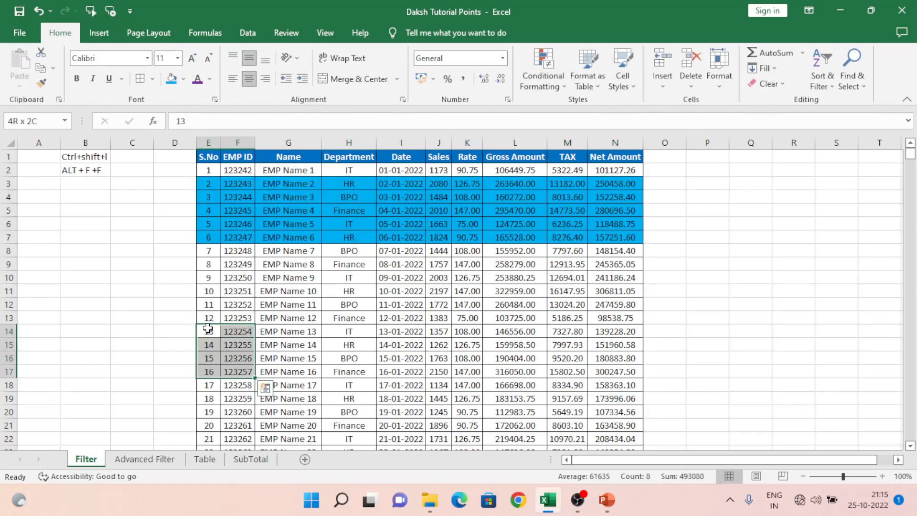
{"action": "key", "text": "shift+Right"}
{"action": "key", "text": "shift+Right"}
{"action": "key", "text": "shift+Right"}
{"action": "key", "text": "shift+Right"}
{"action": "key", "text": "shift+Right"}
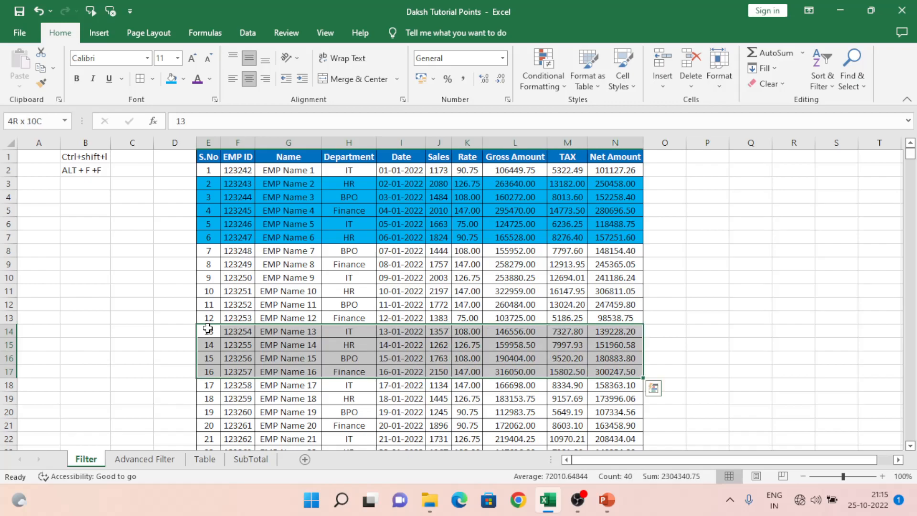
{"action": "left_click", "coordinate": [171, 80]}
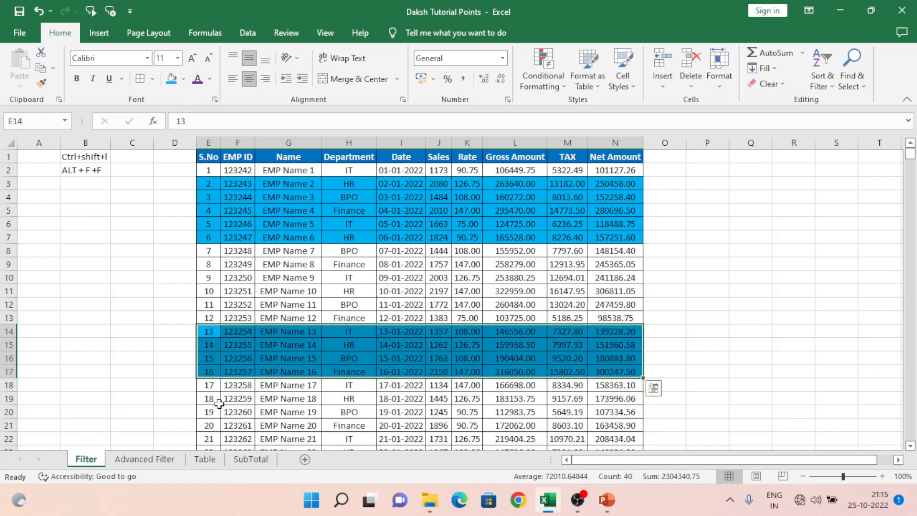
Select the rows for S.No 20 to 23 across the table and fill them with green.
{"action": "left_click", "coordinate": [219, 404]}
{"action": "key", "text": "Down"}
{"action": "key", "text": "Down"}
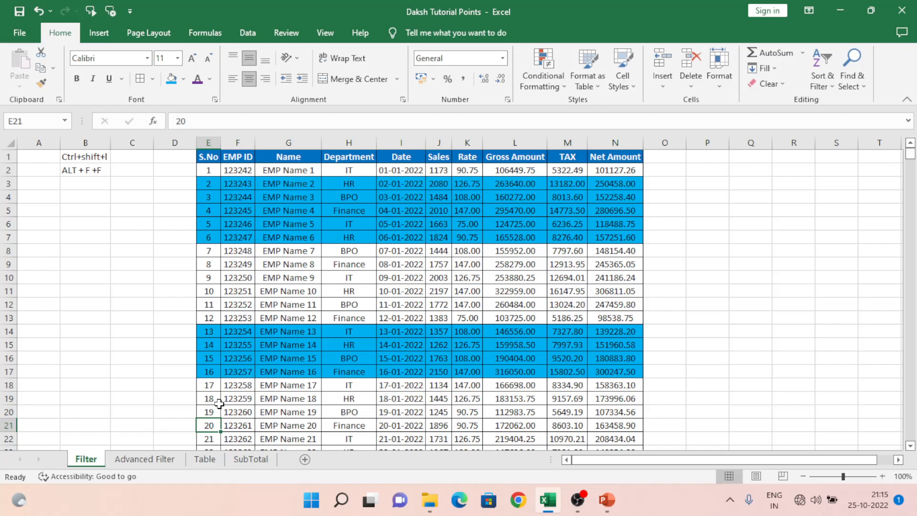
{"action": "key", "text": "shift+Down"}
{"action": "key", "text": "shift+Down"}
{"action": "key", "text": "shift+Down"}
{"action": "key", "text": "ctrl+shift+Right"}
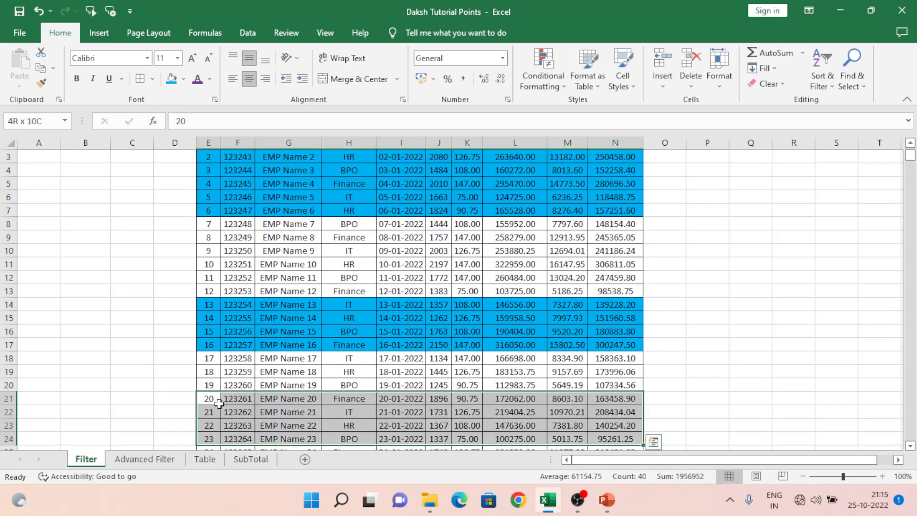
{"action": "left_click", "coordinate": [184, 79]}
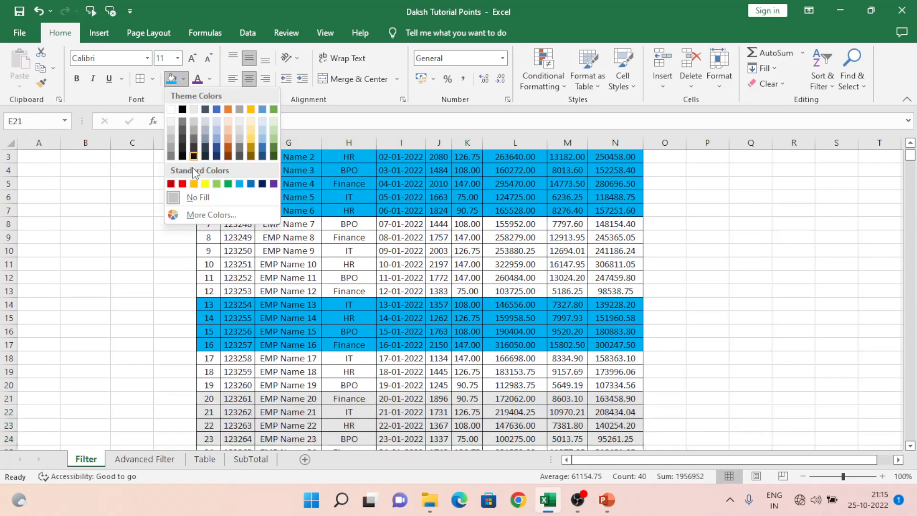
{"action": "left_click", "coordinate": [230, 183]}
Move to the Name header and turn AutoFilter back on with the keyboard shortcut.
{"action": "left_click", "coordinate": [268, 203]}
{"action": "key", "text": "ctrl+Up"}
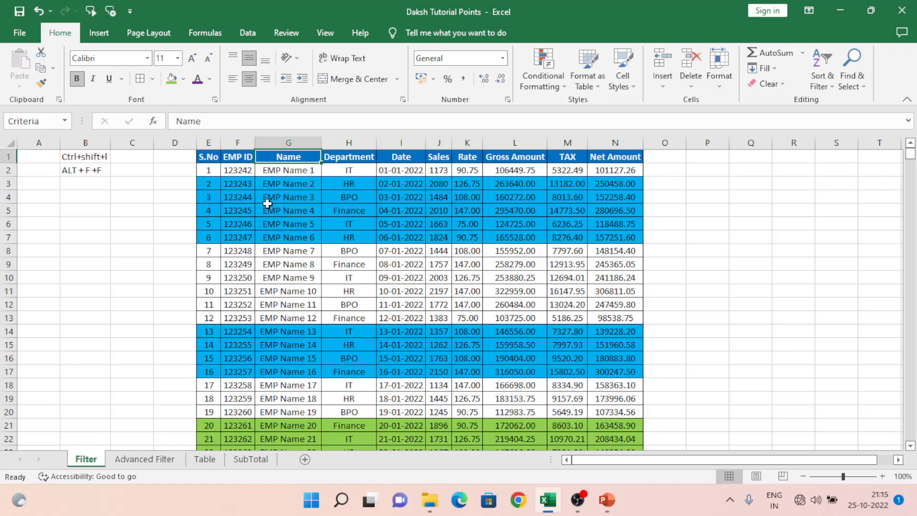
{"action": "key", "text": "BackSpace"}
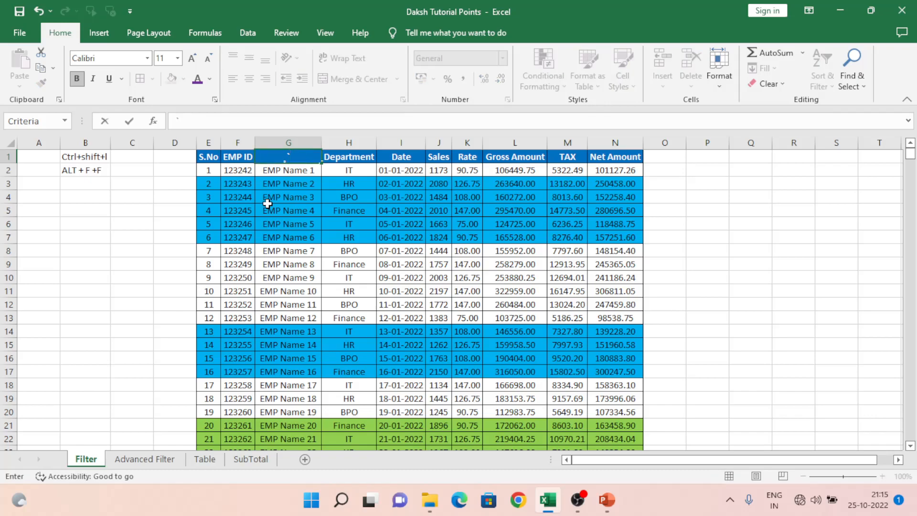
{"action": "key", "text": "Escape"}
{"action": "key", "text": "BackSpace"}
{"action": "key", "text": "Escape"}
{"action": "key", "text": "ctrl+shift+l"}
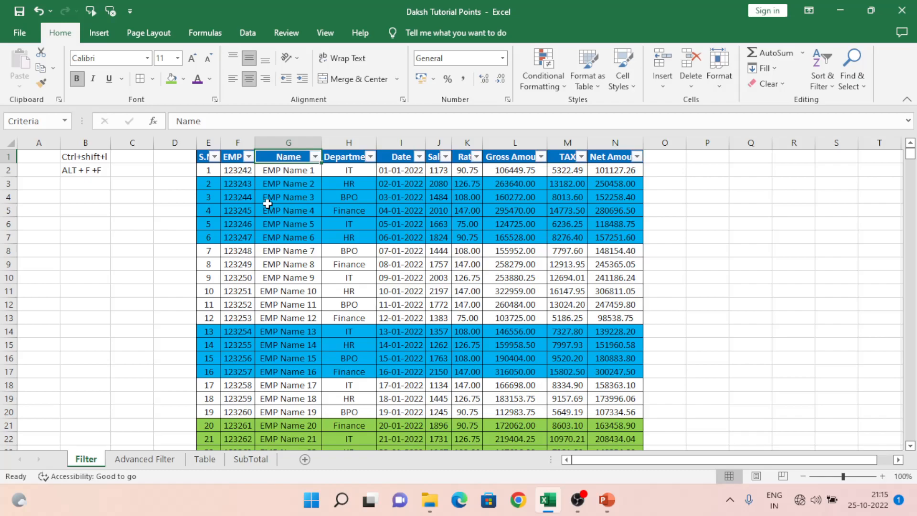
Filter the Name column by the blue cell color.
{"action": "key", "text": "alt+Down"}
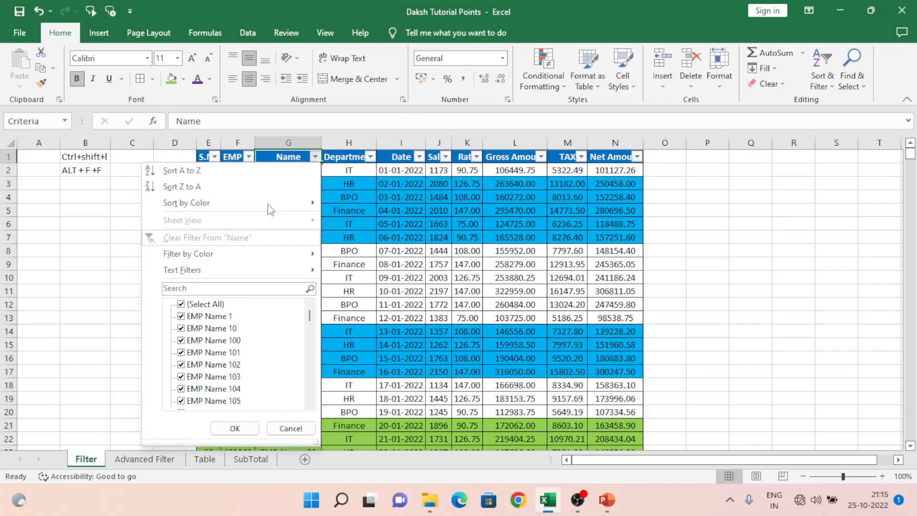
{"action": "key", "text": "Down"}
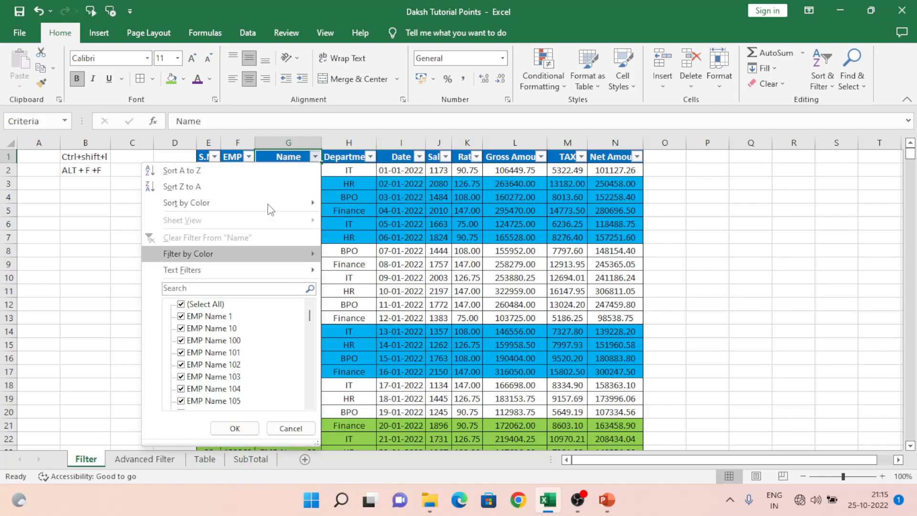
{"action": "key", "text": "Right"}
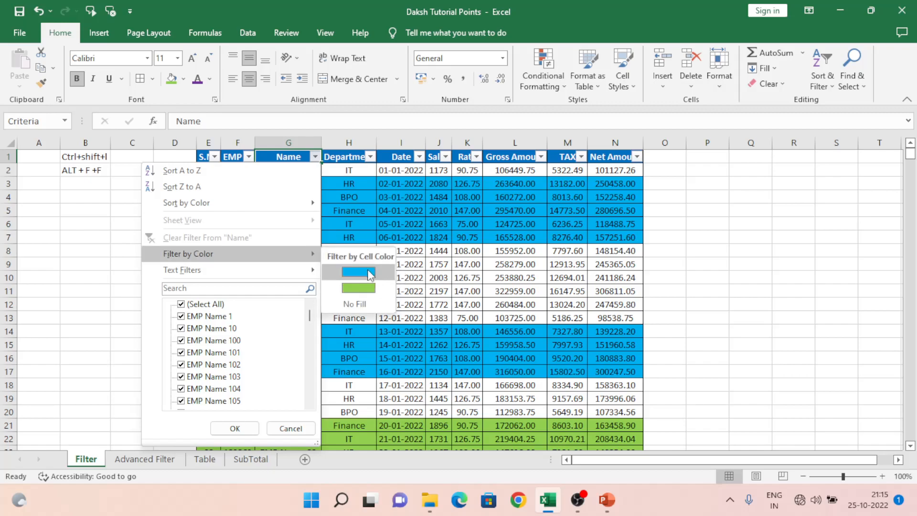
{"action": "key", "text": "Up"}
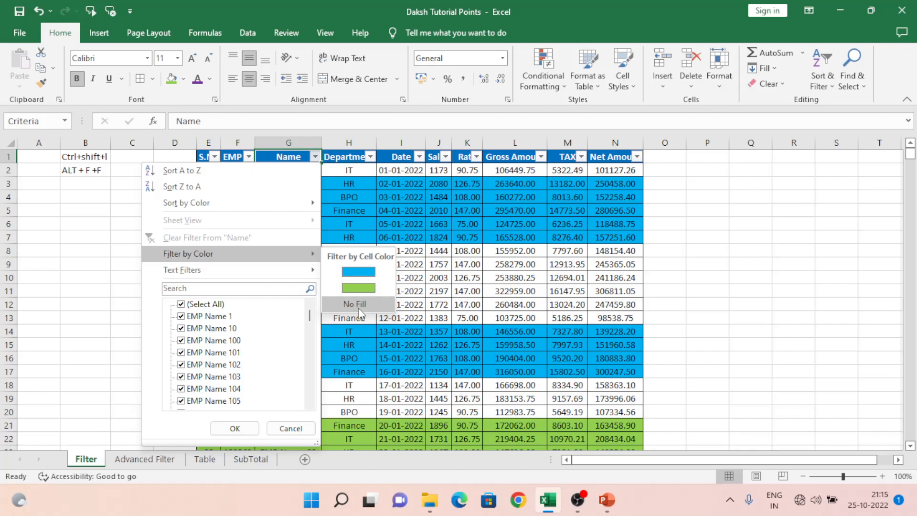
{"action": "left_click", "coordinate": [359, 273]}
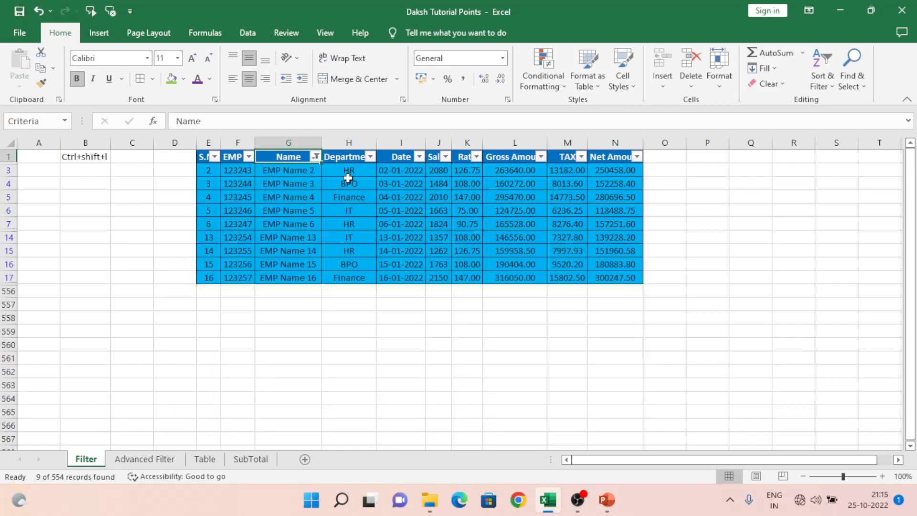
Change the Name column's color filter to the green cell color.
{"action": "left_click", "coordinate": [316, 159]}
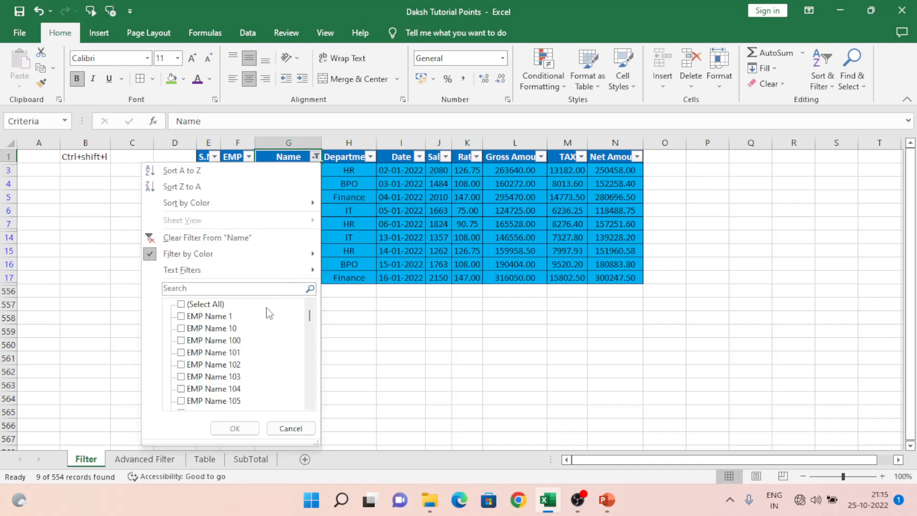
{"action": "mouse_move", "coordinate": [311, 261]}
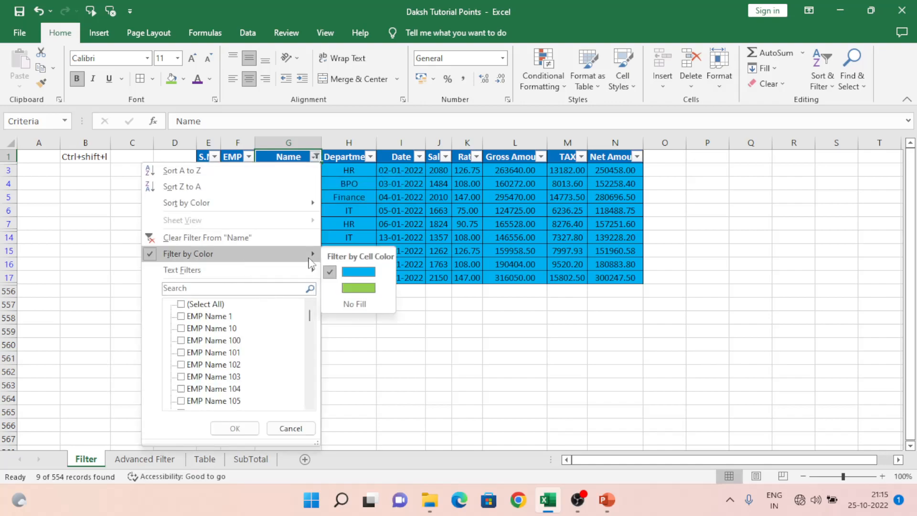
{"action": "left_click", "coordinate": [358, 288]}
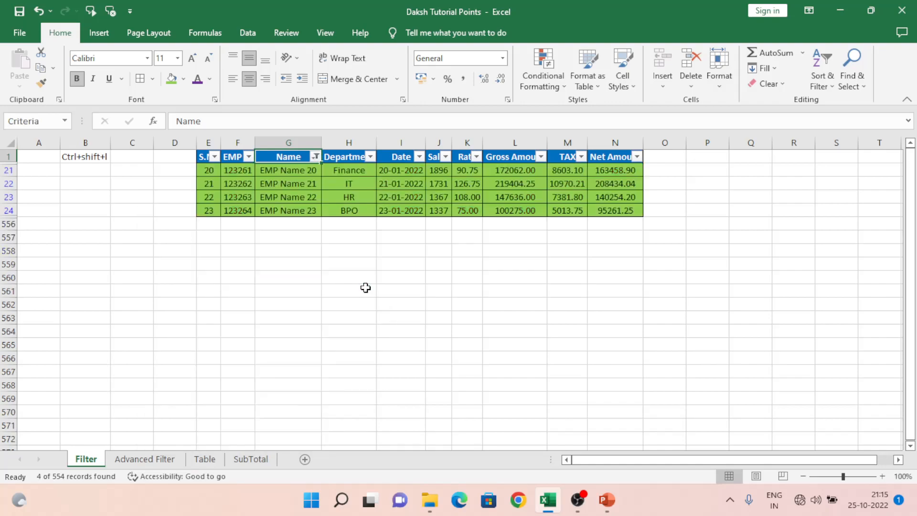
Change the Name column's color filter to No Fill.
{"action": "left_click", "coordinate": [316, 158]}
{"action": "mouse_move", "coordinate": [241, 255]}
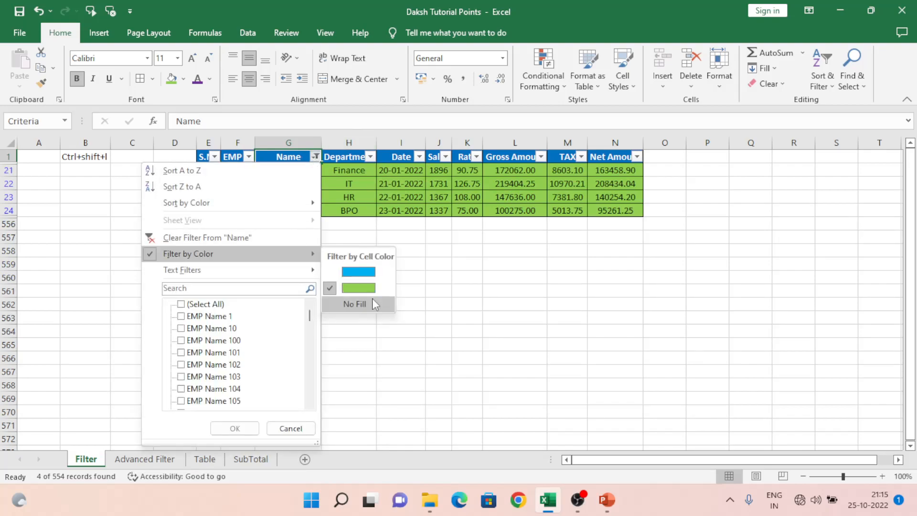
{"action": "left_click", "coordinate": [373, 301]}
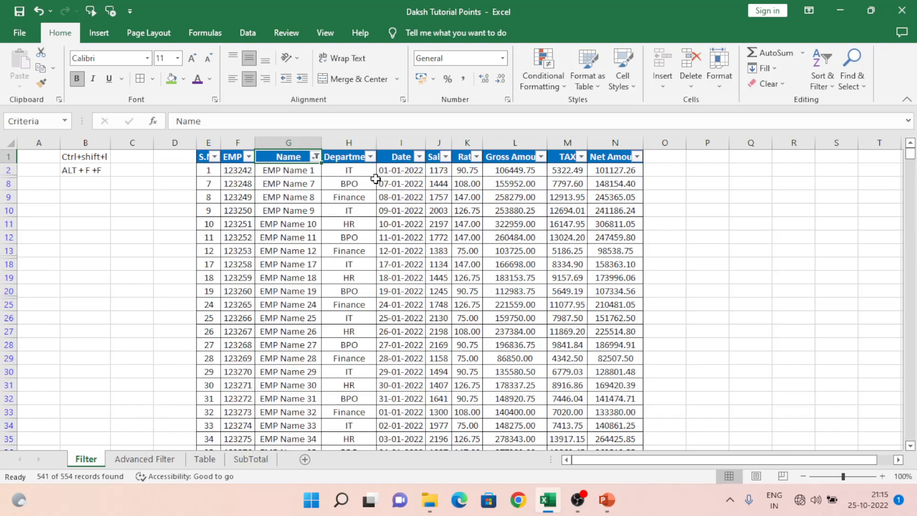
Clear the Name column's filter and sort the table by blue cell color on top.
{"action": "left_click", "coordinate": [316, 161]}
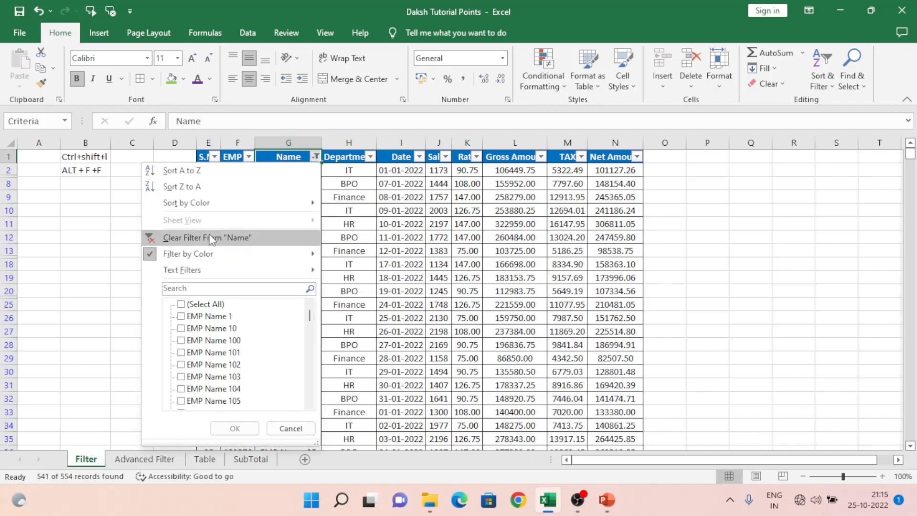
{"action": "left_click", "coordinate": [211, 237]}
{"action": "left_click", "coordinate": [316, 157]}
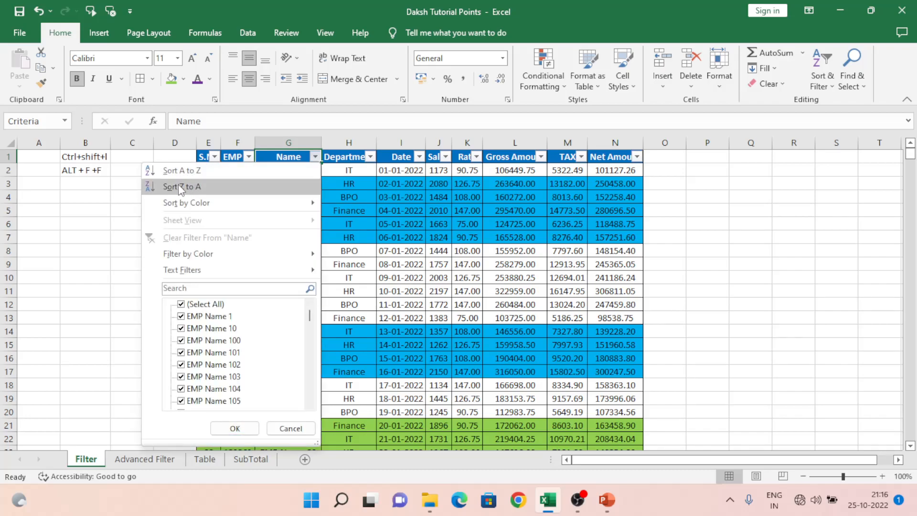
{"action": "mouse_move", "coordinate": [206, 203]}
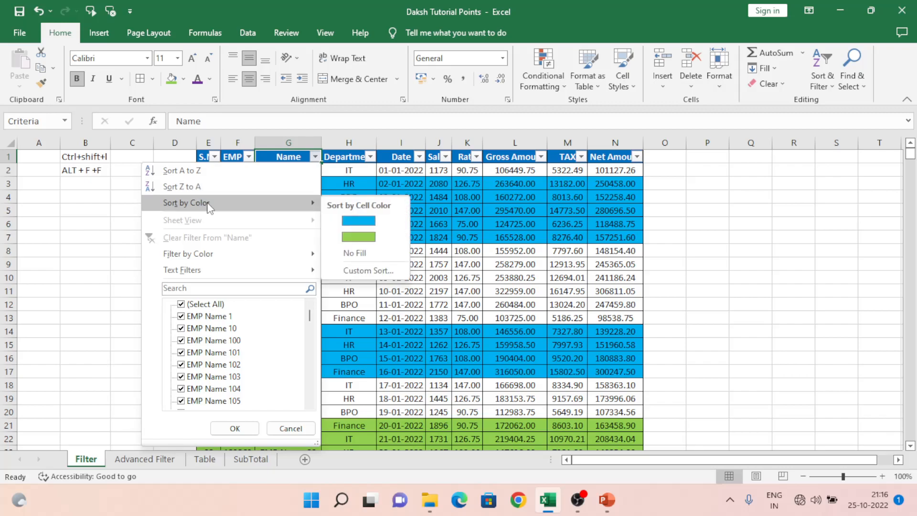
{"action": "left_click", "coordinate": [359, 222]}
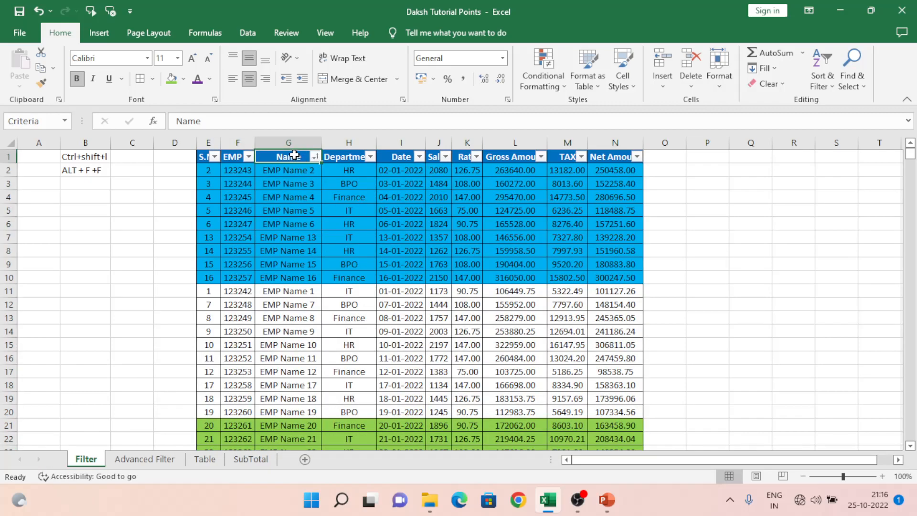
Move to the Department header and turn AutoFilter off with the Data access-key sequence.
{"action": "left_click", "coordinate": [247, 34]}
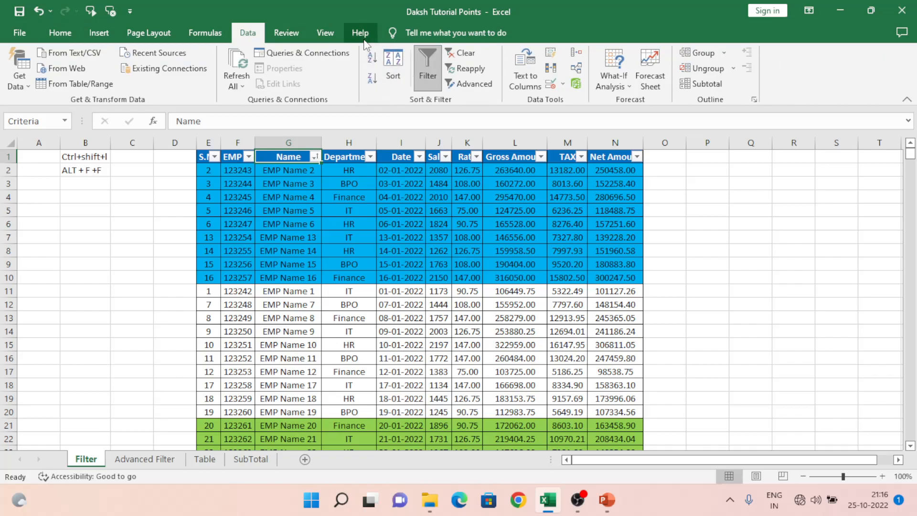
{"action": "left_click", "coordinate": [317, 159]}
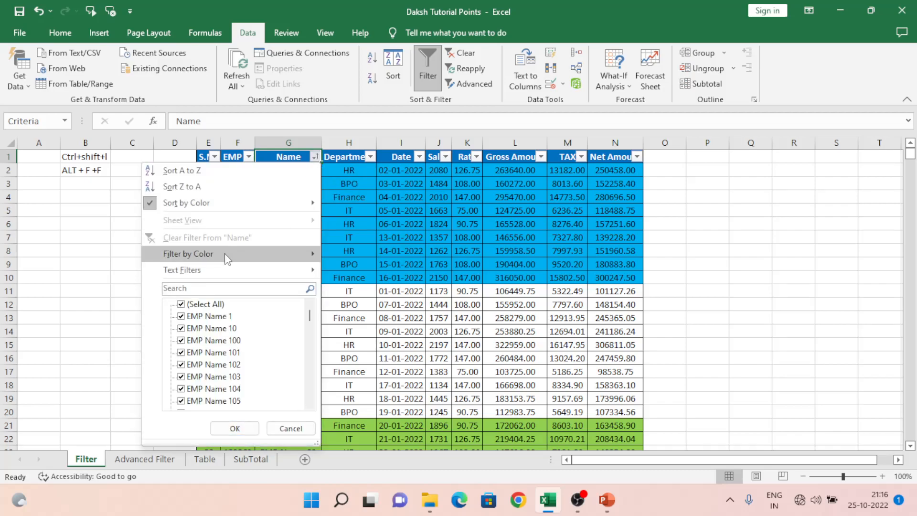
{"action": "left_click", "coordinate": [365, 215]}
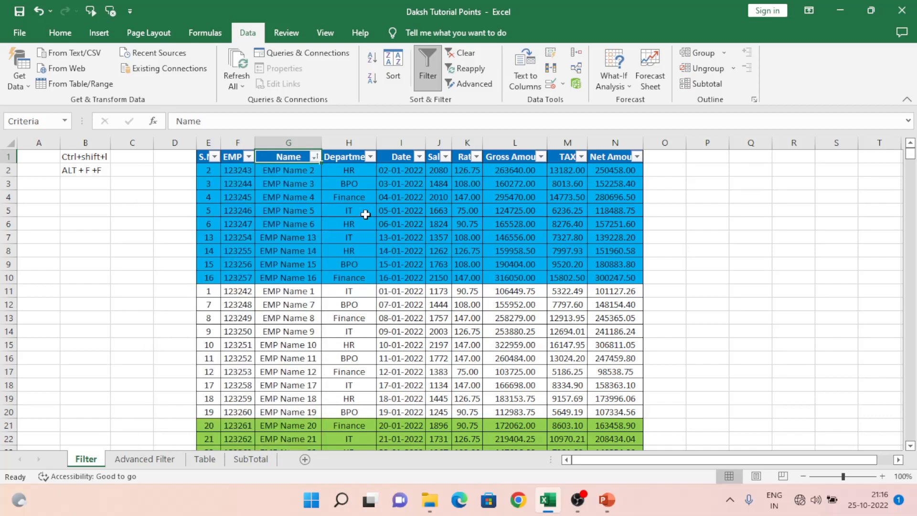
{"action": "left_click", "coordinate": [349, 214]}
{"action": "key", "text": "ctrl+Up"}
{"action": "key", "text": "alt+d"}
{"action": "key", "text": "f"}
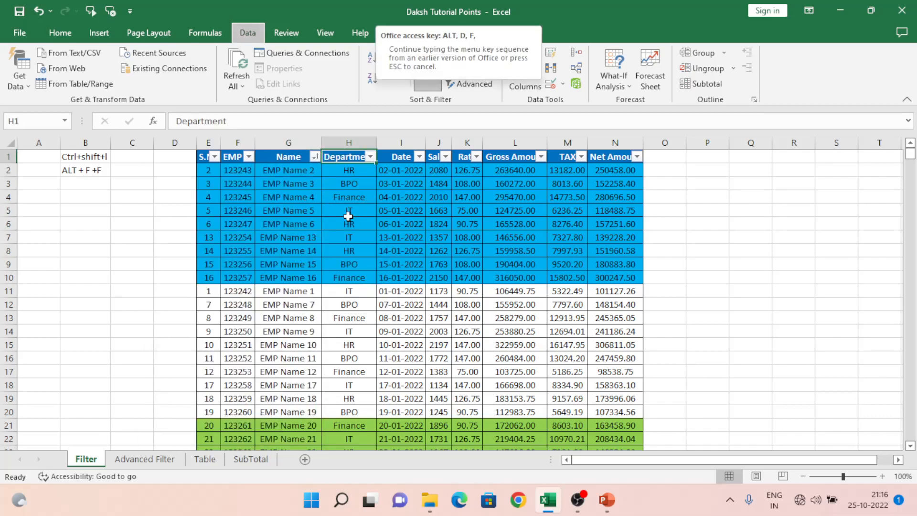
{"action": "key", "text": "f"}
Move to the S.No header and turn AutoFilter back on with the keyboard shortcut.
{"action": "key", "text": "Left"}
{"action": "key", "text": "Left"}
{"action": "key", "text": "Left"}
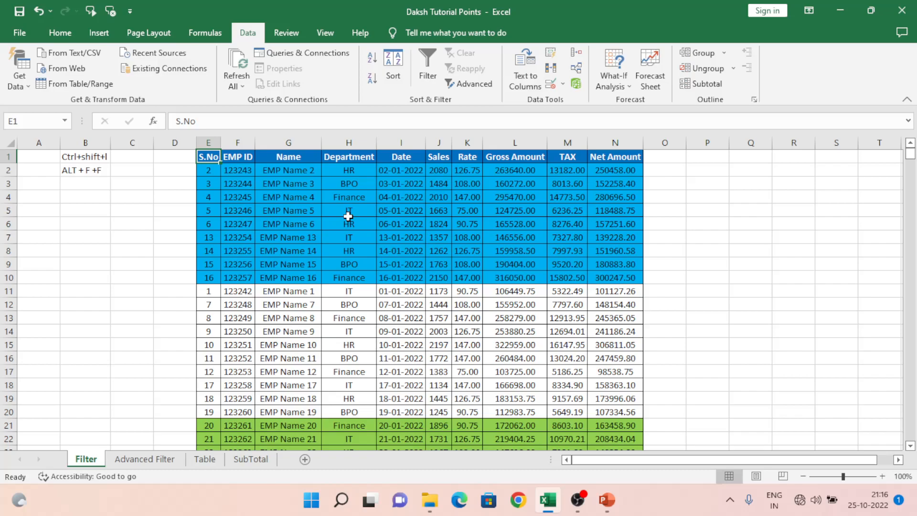
{"action": "key", "text": "ctrl+shift+l"}
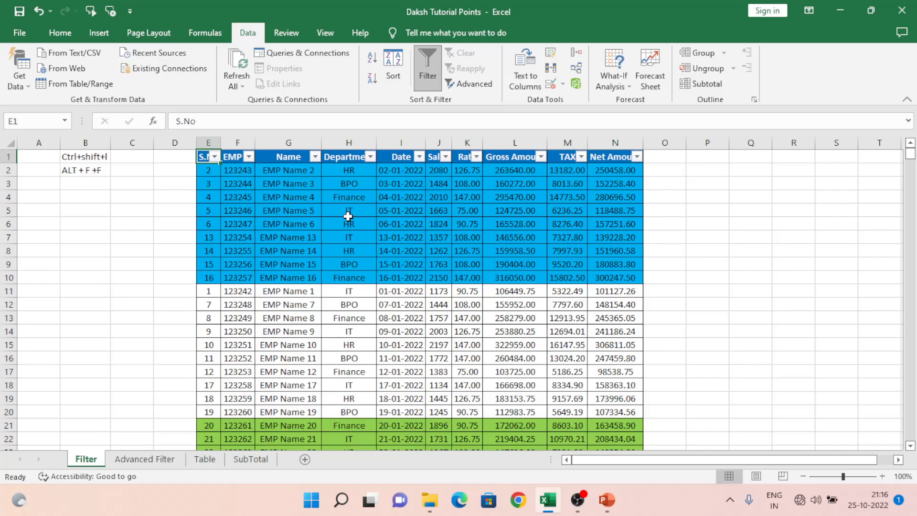
Try toggling the filter with the Alt, F, F key sequence.
{"action": "key", "text": "alt"}
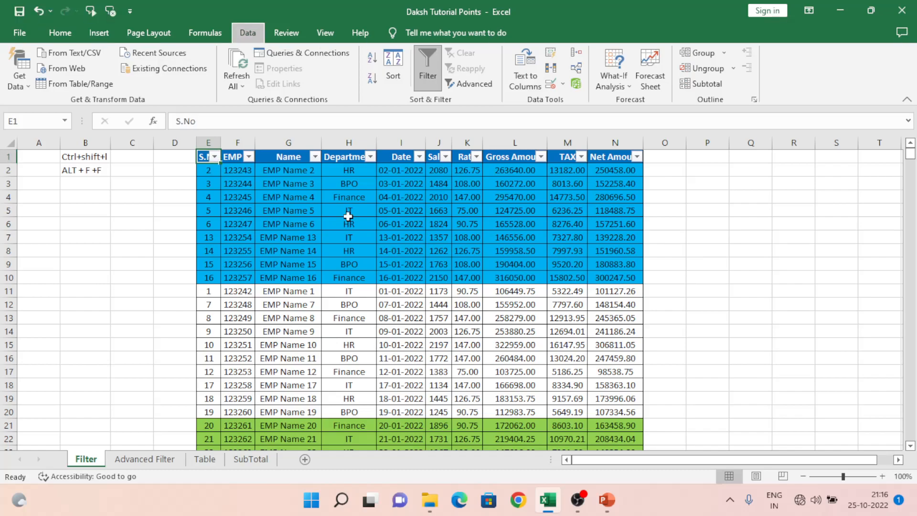
{"action": "key", "text": "f"}
{"action": "key", "text": "Escape"}
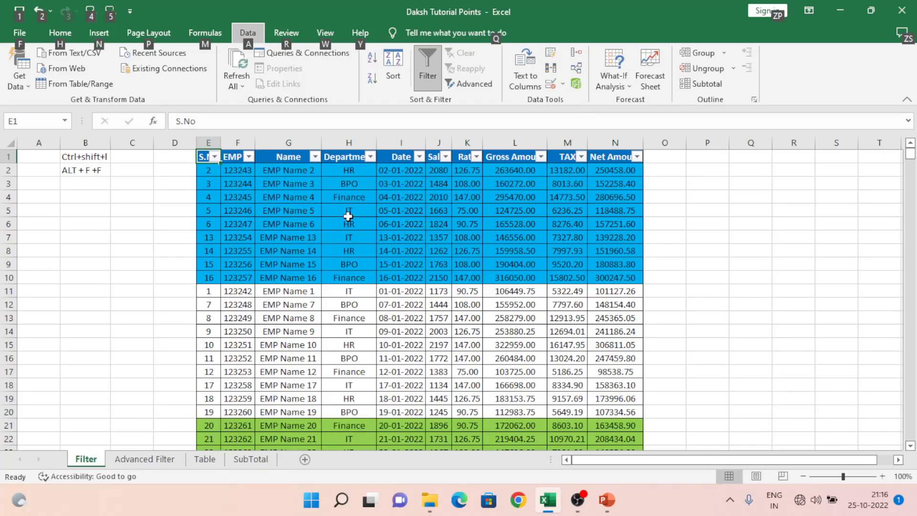
{"action": "key", "text": "alt"}
{"action": "type", "text": "ff"}
{"action": "key", "text": "Escape"}
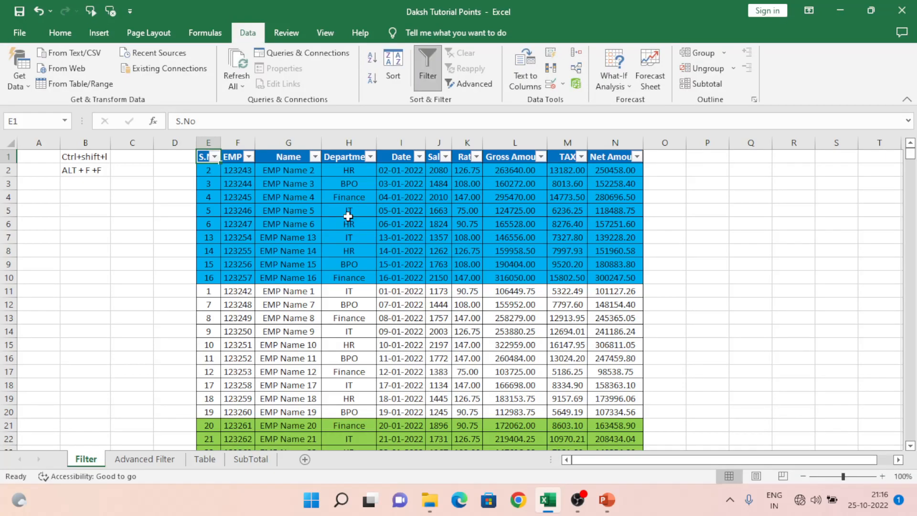
{"action": "key", "text": "alt"}
{"action": "key", "text": "f"}
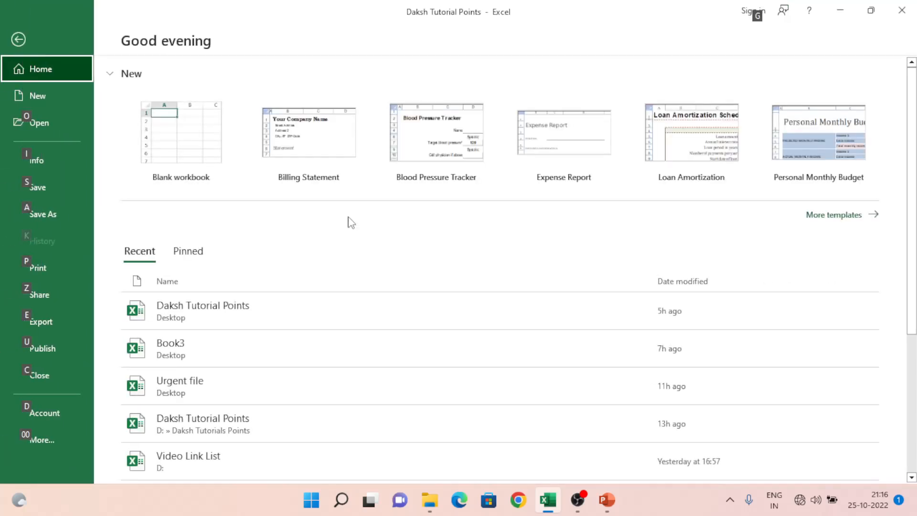
{"action": "key", "text": "Escape"}
{"action": "key", "text": "ctrl+shift+l"}
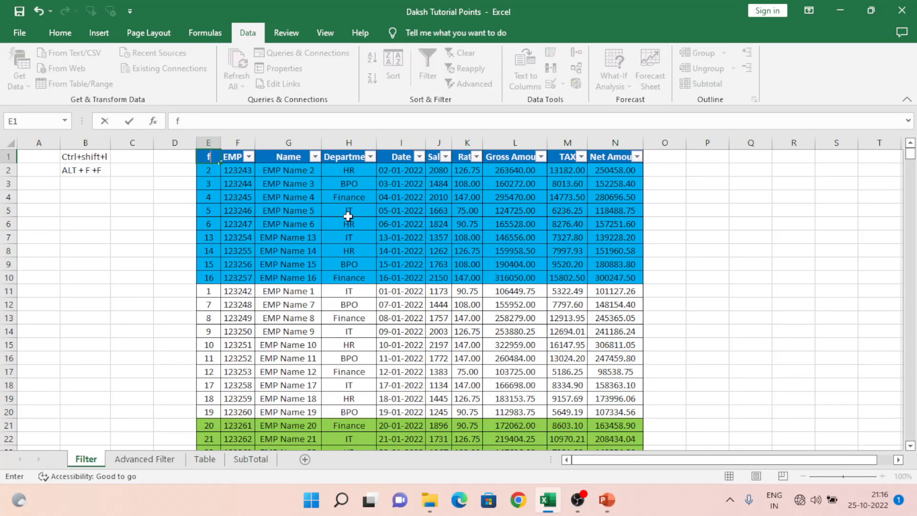
{"action": "key", "text": "ctrl+shift+l"}
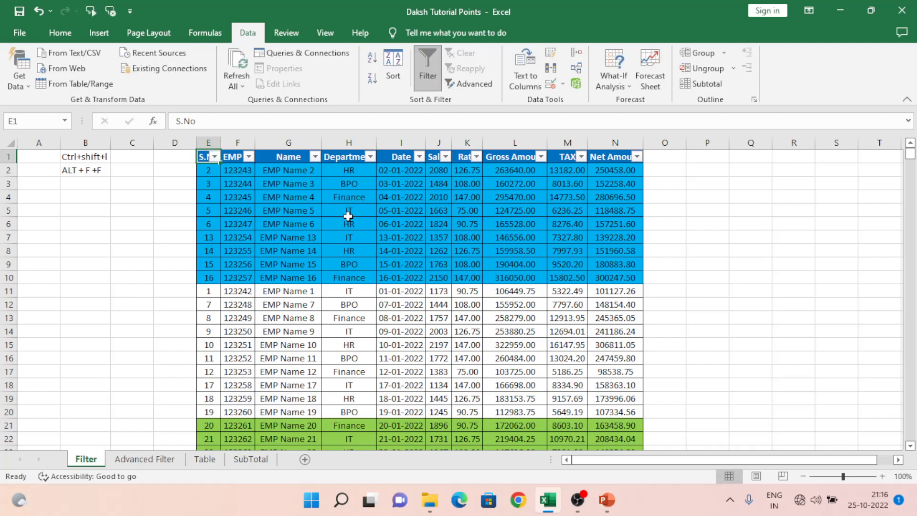
Move into the table and turn AutoFilter off with the keyboard shortcut.
{"action": "key", "text": "Down"}
{"action": "key", "text": "Right"}
{"action": "key", "text": "ctrl+shift+l"}
Correct the shortcut note in cell B2 to read ALT + D + F +F.
{"action": "key", "text": "Up"}
{"action": "key", "text": "Left"}
{"action": "key", "text": "Left"}
{"action": "key", "text": "Left"}
{"action": "key", "text": "Left"}
{"action": "key", "text": "Down"}
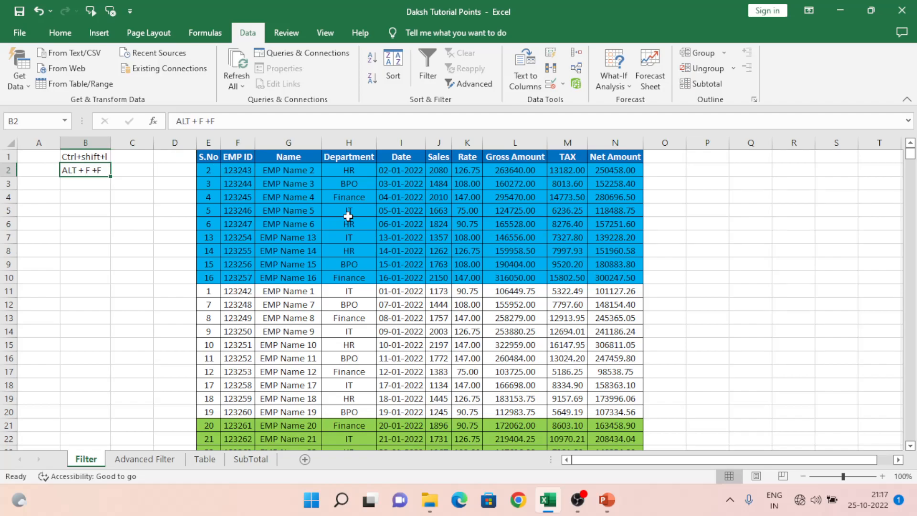
{"action": "key", "text": "F2"}
{"action": "key", "text": "Left"}
{"action": "key", "text": "Left"}
{"action": "key", "text": "Left"}
{"action": "key", "text": "Left"}
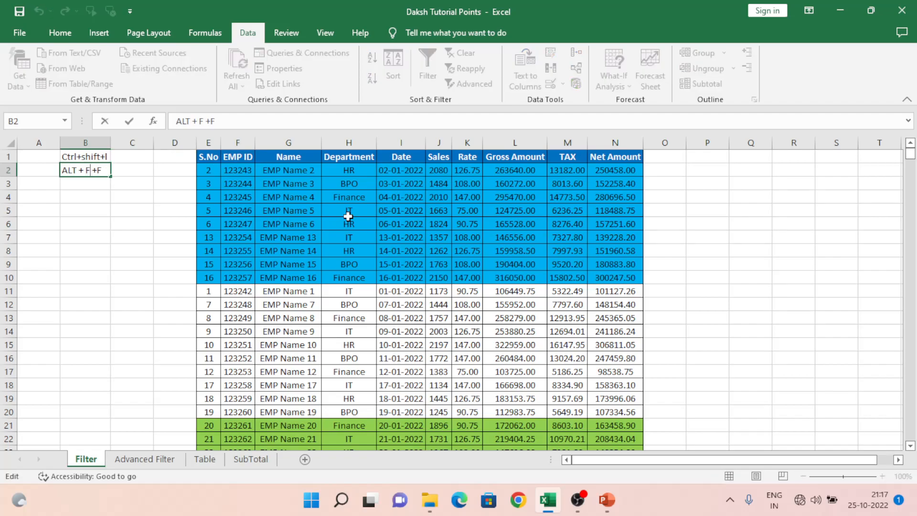
{"action": "type", "text": "D +"}
{"action": "key", "text": "Return"}
Return to the S.No header and turn AutoFilter on with the Alt, D, F, F access-key sequence.
{"action": "key", "text": "Up"}
{"action": "key", "text": "Up"}
{"action": "key", "text": "Right"}
{"action": "key", "text": "Right"}
{"action": "key", "text": "Right"}
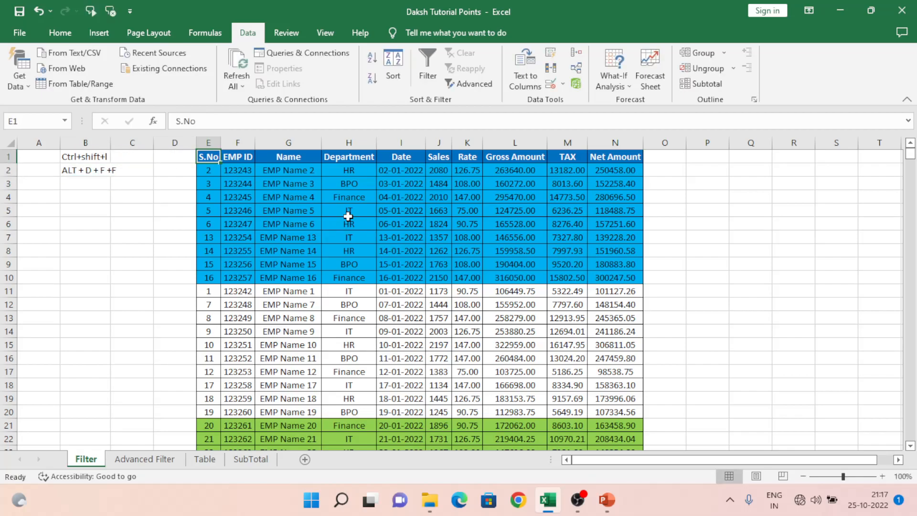
{"action": "key", "text": "alt"}
{"action": "key", "text": "d"}
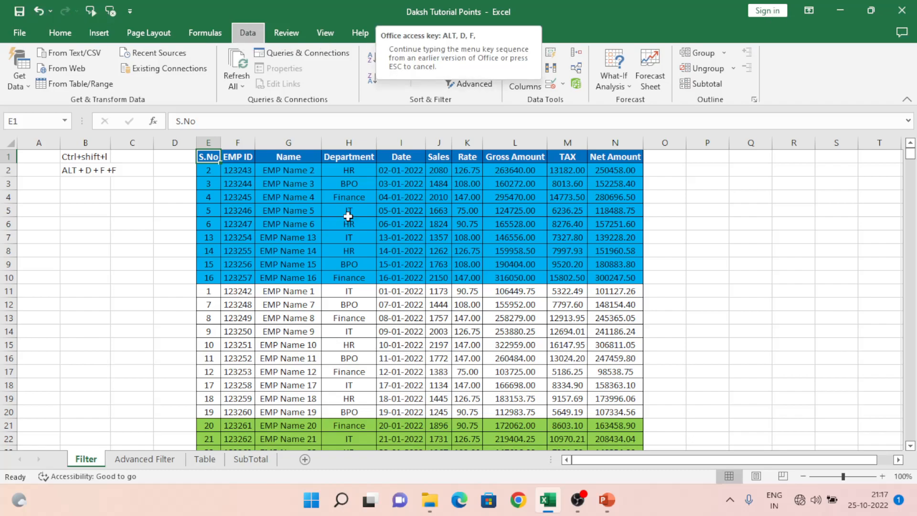
{"action": "key", "text": "f"}
{"action": "key", "text": "f"}
{"action": "key", "text": "Down"}
{"action": "key", "text": "Up"}
{"action": "key", "text": "Right"}
{"action": "key", "text": "Left"}
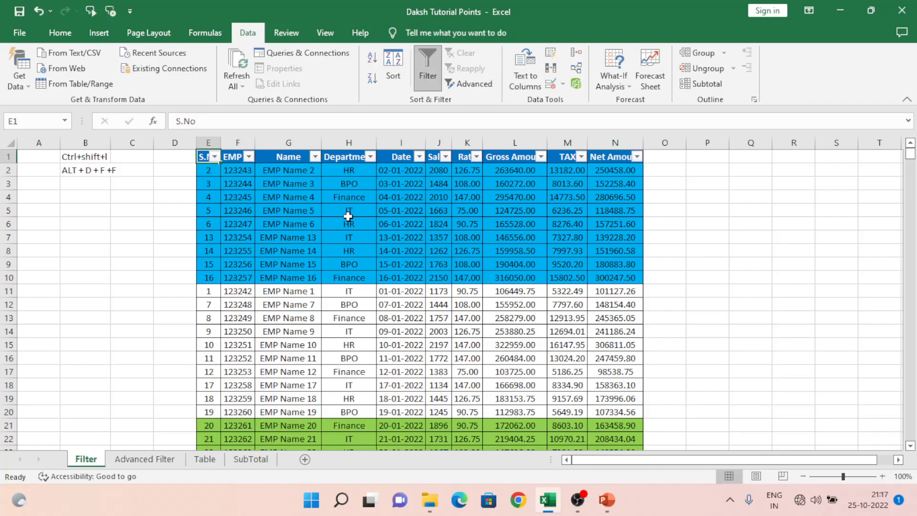
Turn AutoFilter off again with the keyboard shortcut and move to the EMP ID header.
{"action": "key", "text": "ctrl+shift+l"}
{"action": "key", "text": "Right"}
{"action": "key", "text": "Right"}
{"action": "key", "text": "Right"}
{"action": "key", "text": "Right"}
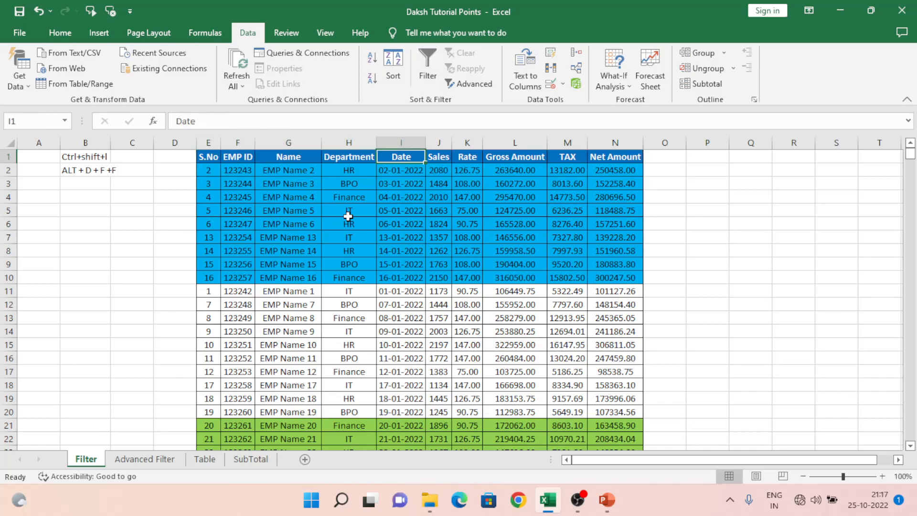
{"action": "key", "text": "Left"}
{"action": "key", "text": "Left"}
{"action": "key", "text": "Left"}
{"action": "key", "text": "Left"}
{"action": "key", "text": "Left"}
{"action": "key", "text": "Left"}
{"action": "key", "text": "Left"}
{"action": "key", "text": "Left"}
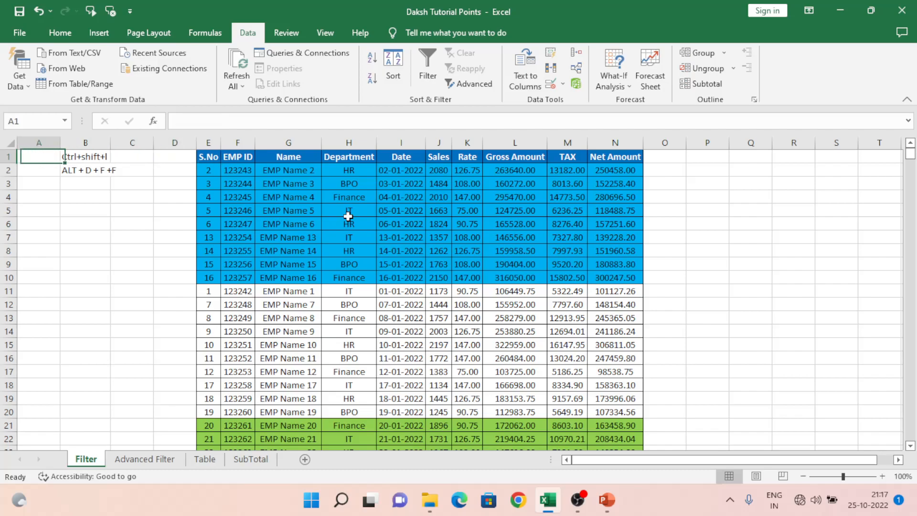
{"action": "key", "text": "Right"}
{"action": "key", "text": "Right"}
{"action": "key", "text": "Right"}
{"action": "key", "text": "Right"}
{"action": "key", "text": "Right"}
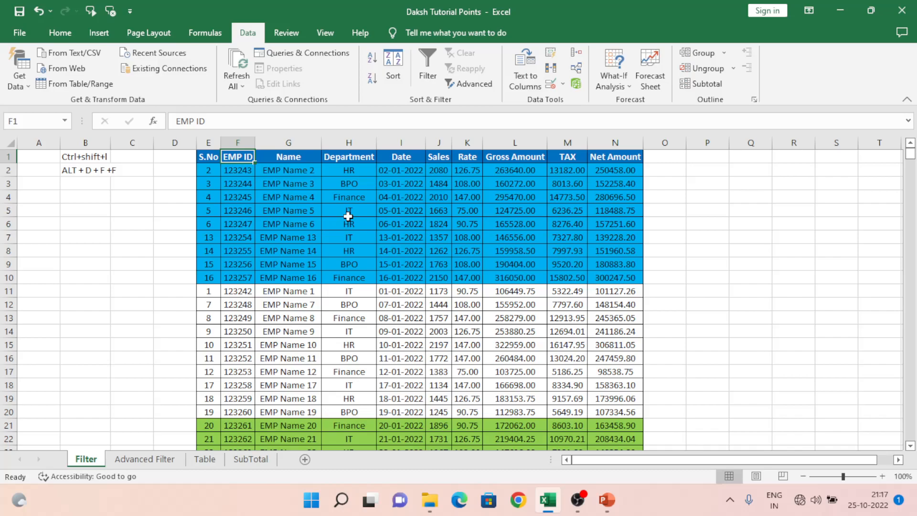
Open the Advanced Filter dialog and cancel it.
{"action": "left_click", "coordinate": [474, 85]}
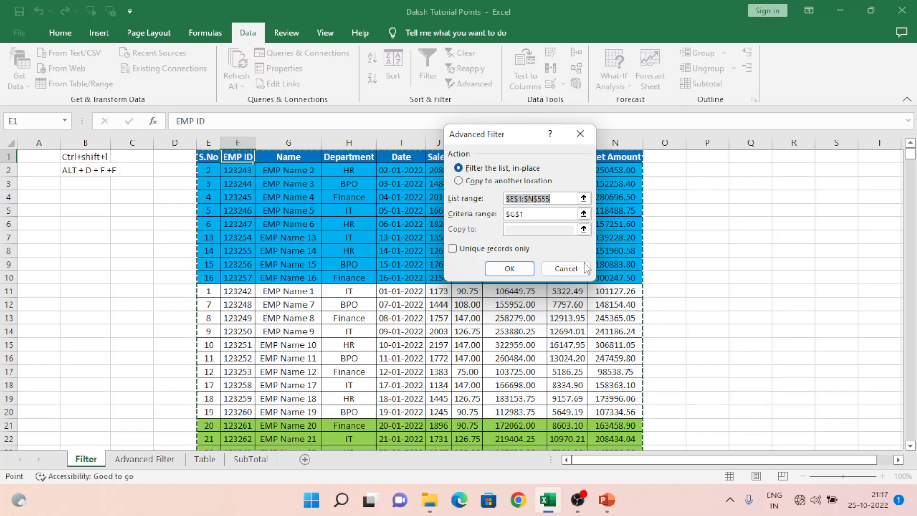
{"action": "left_click", "coordinate": [581, 266]}
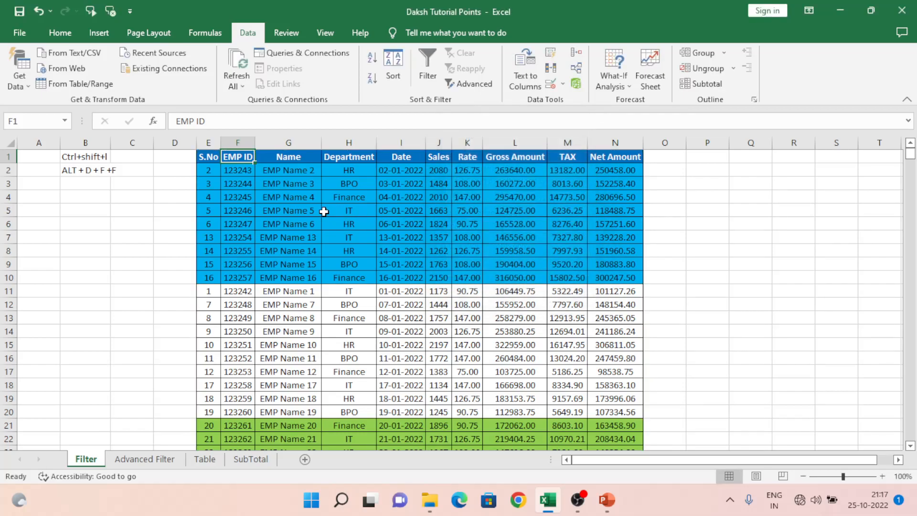